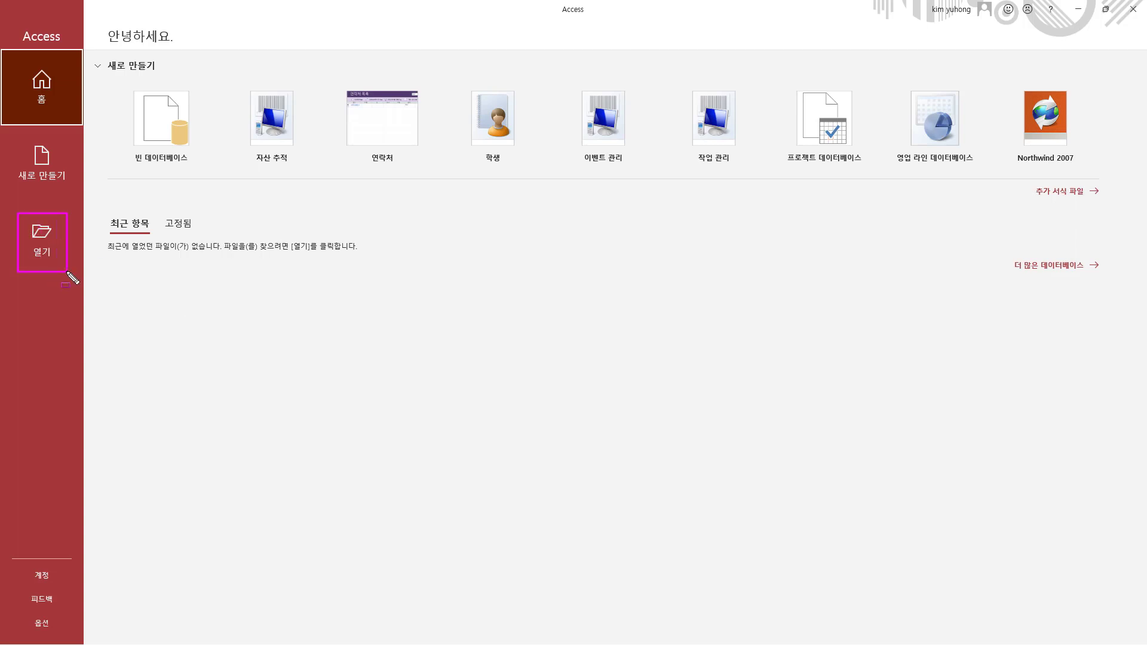
Step: Open the database 01테이블완성.accdb from the folder C:\길벗컴활1급총정리\액세스\기능
left_click(44, 240)
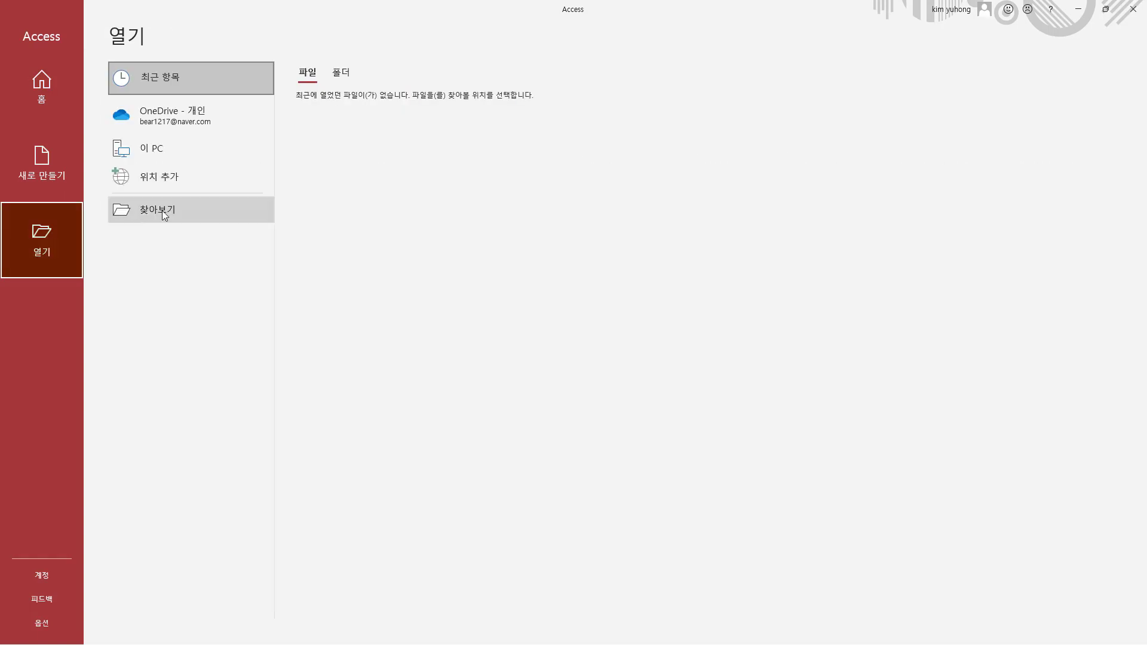
left_click(163, 213)
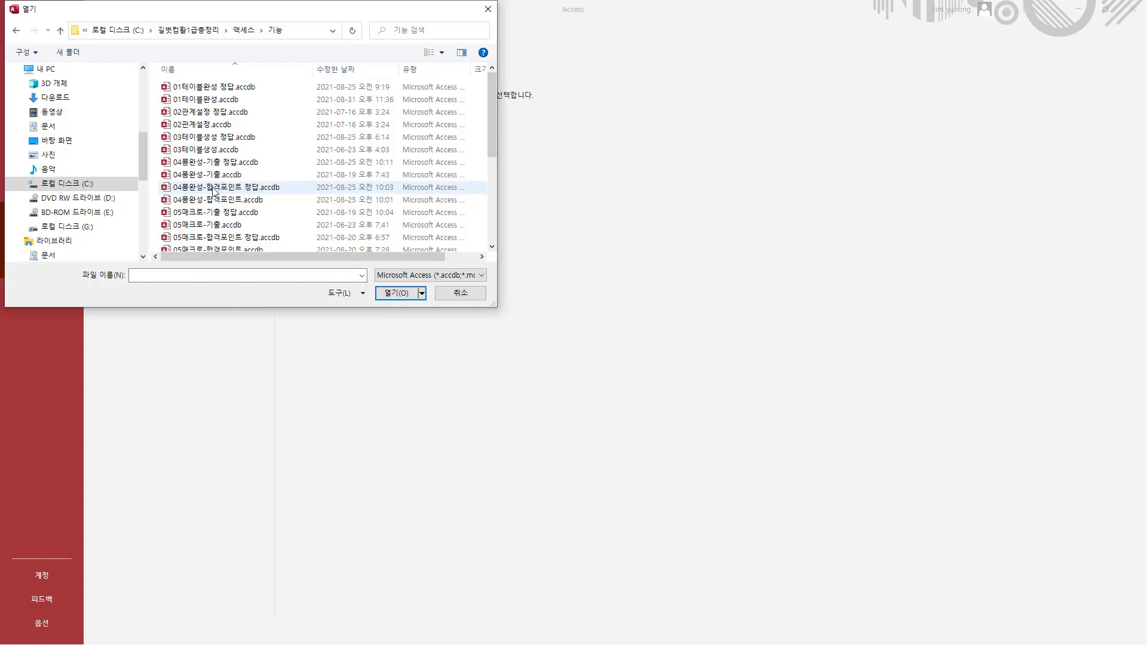
left_click_drag(132, 35, 288, 36)
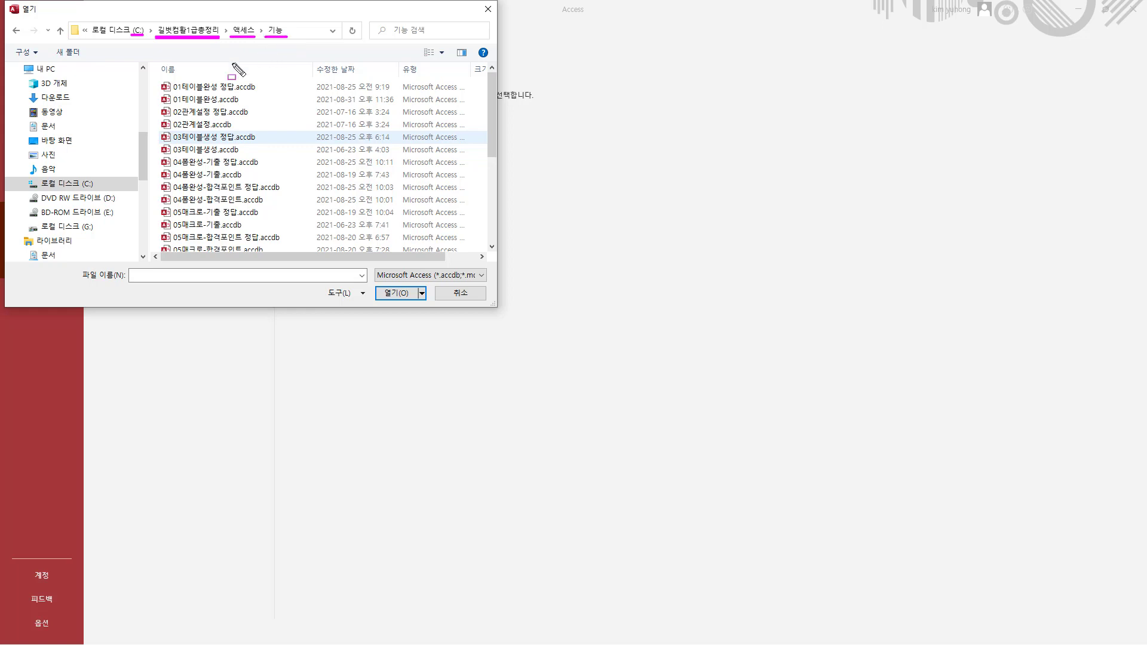
mouse_move(158, 77)
left_mouse_down()
mouse_move(281, 258)
mouse_move(293, 259)
left_mouse_up()
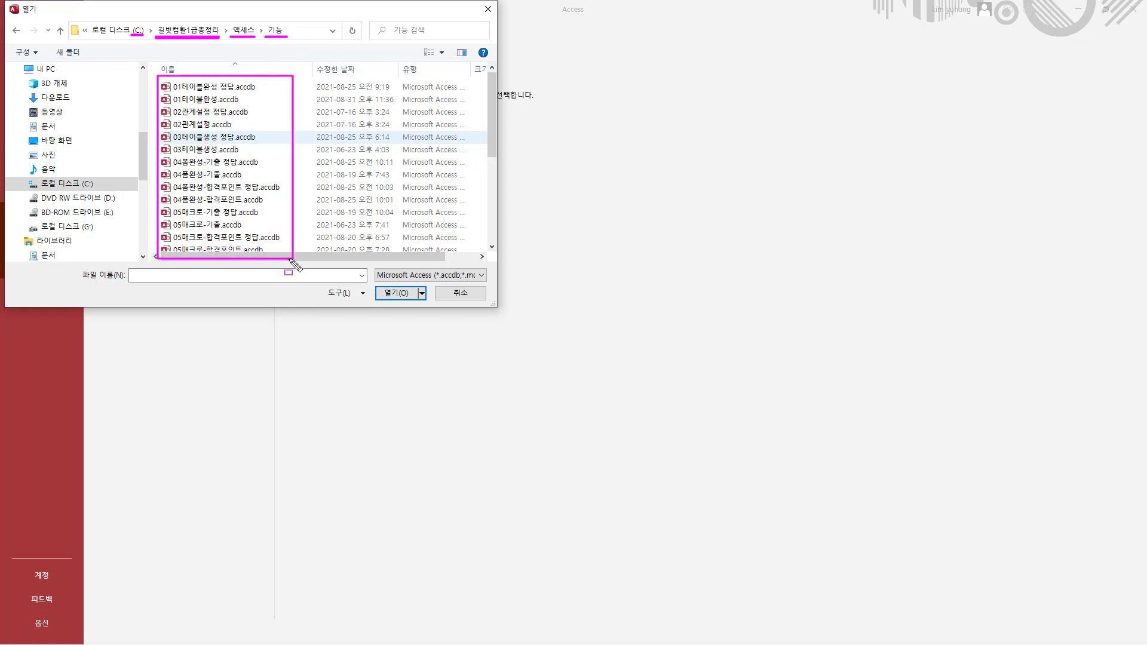
key("Escape")
left_click(224, 100)
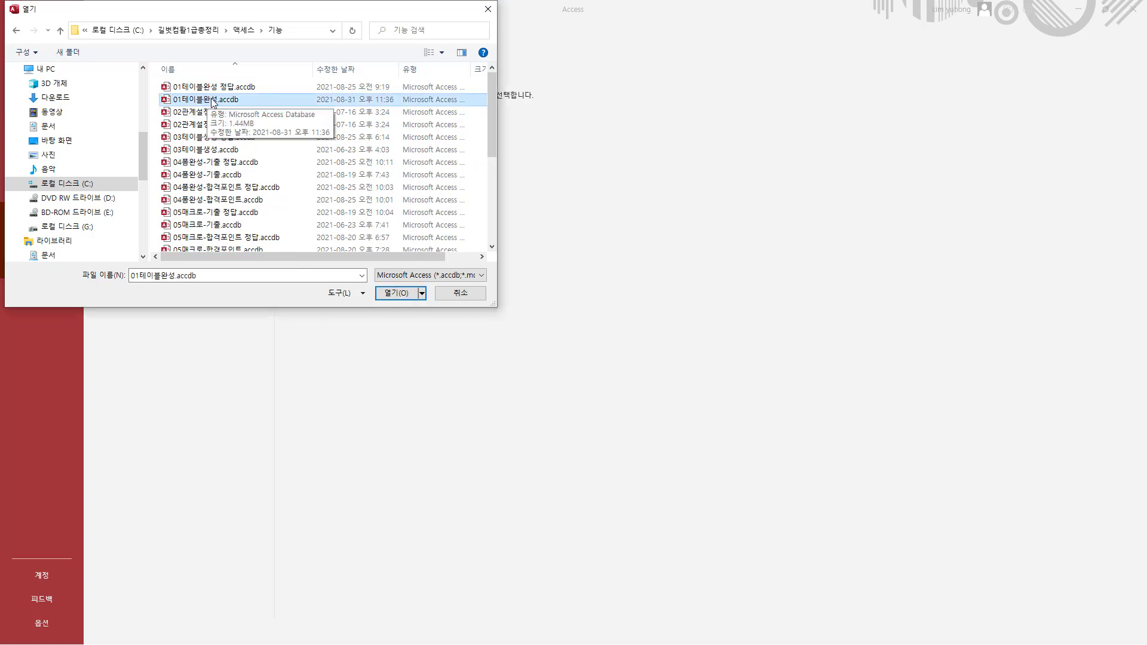
left_click(385, 294)
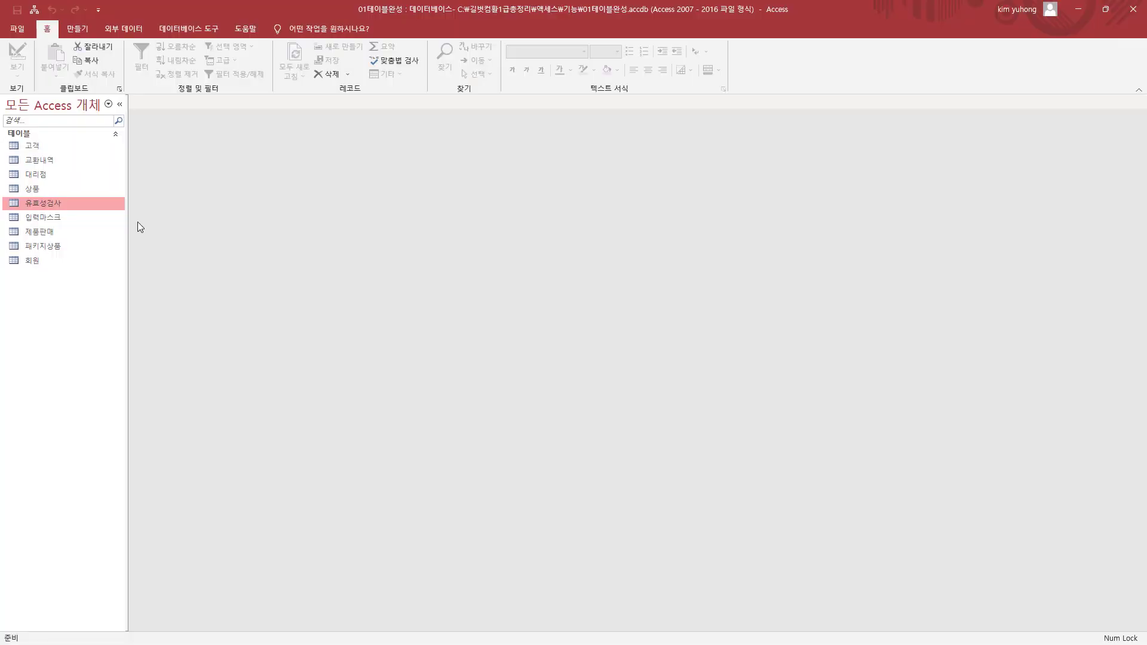
left_click_drag(1, 127, 82, 276)
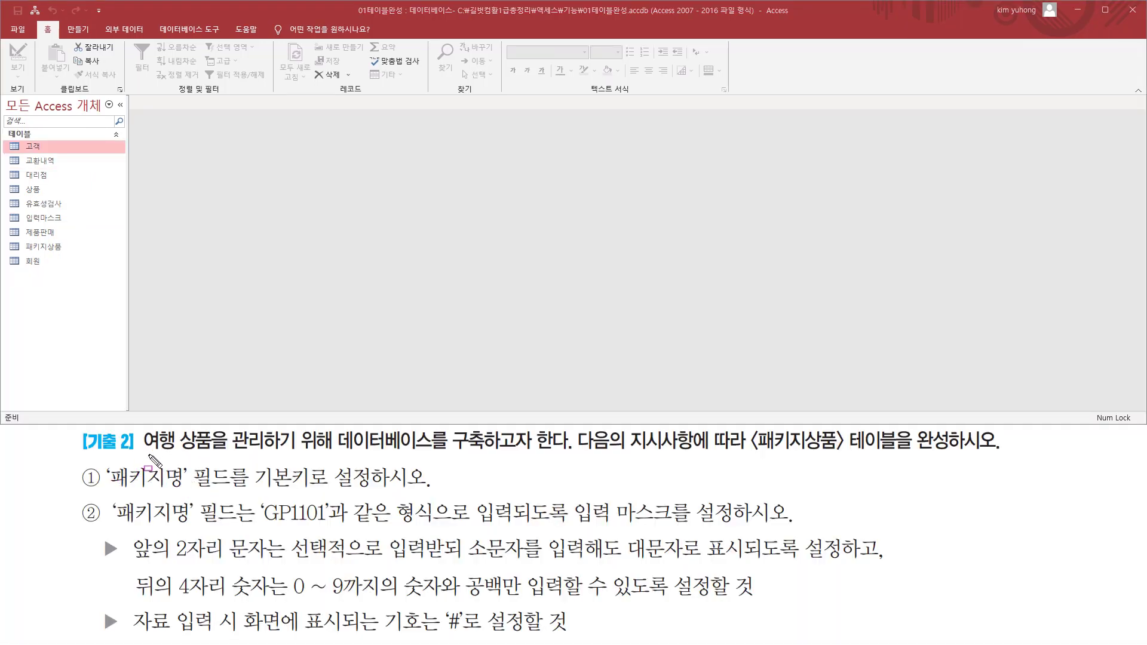
left_click_drag(140, 454, 1014, 454)
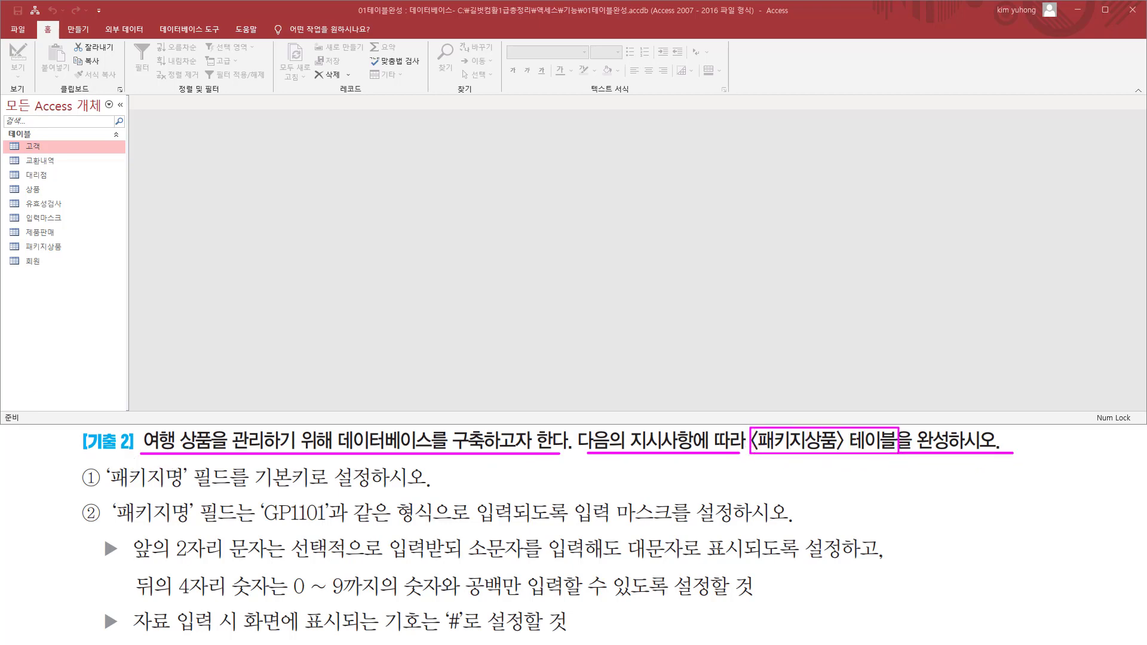
left_click_drag(9, 239, 74, 255)
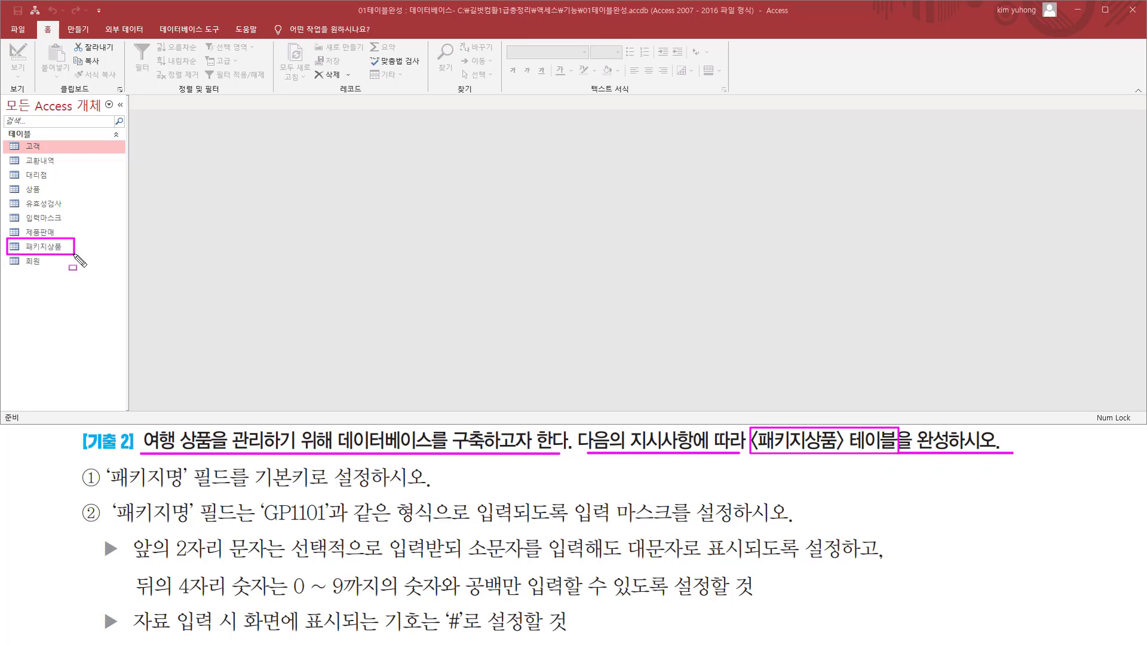
Step: Open the 패키지상품 table in Design view
left_click(52, 247)
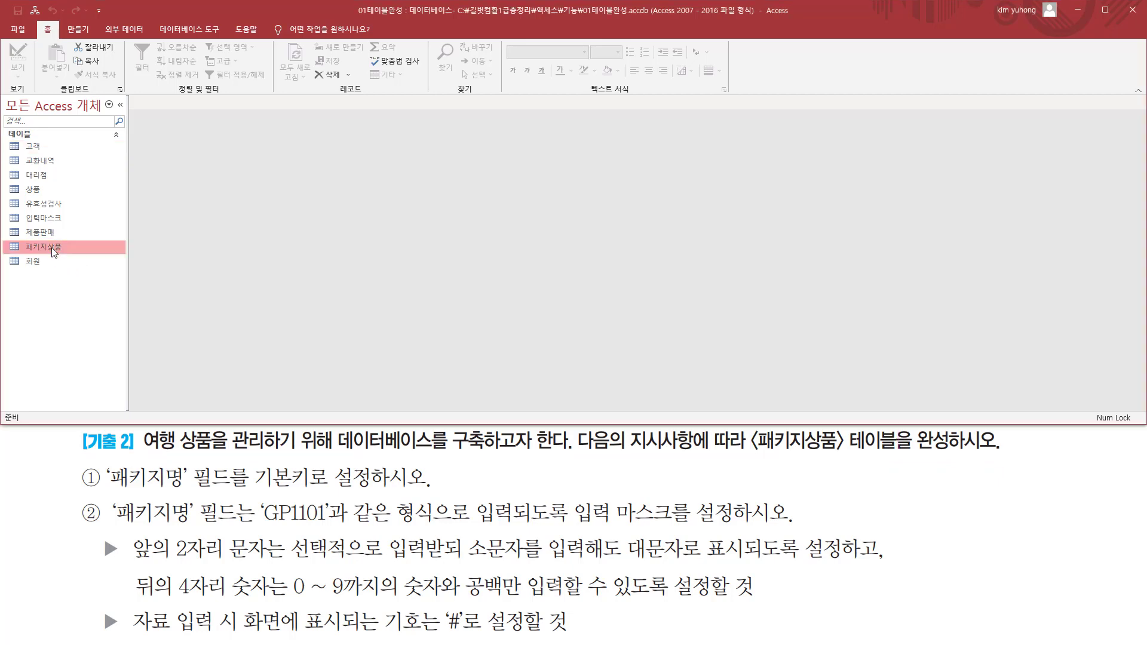
right_click(51, 246)
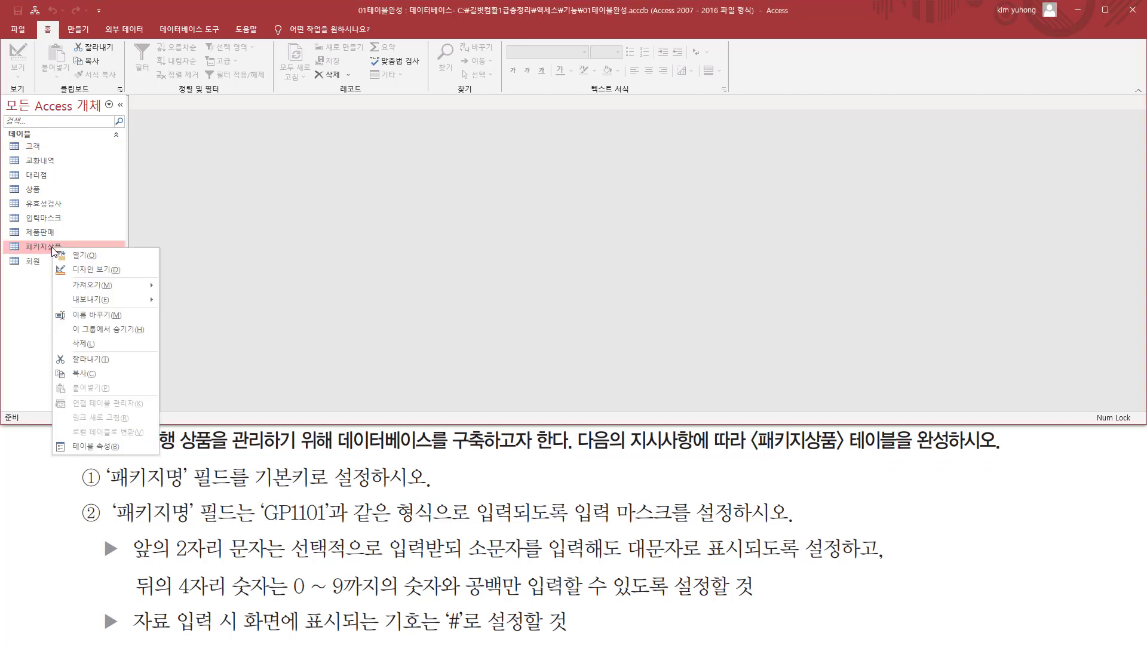
left_click(87, 270)
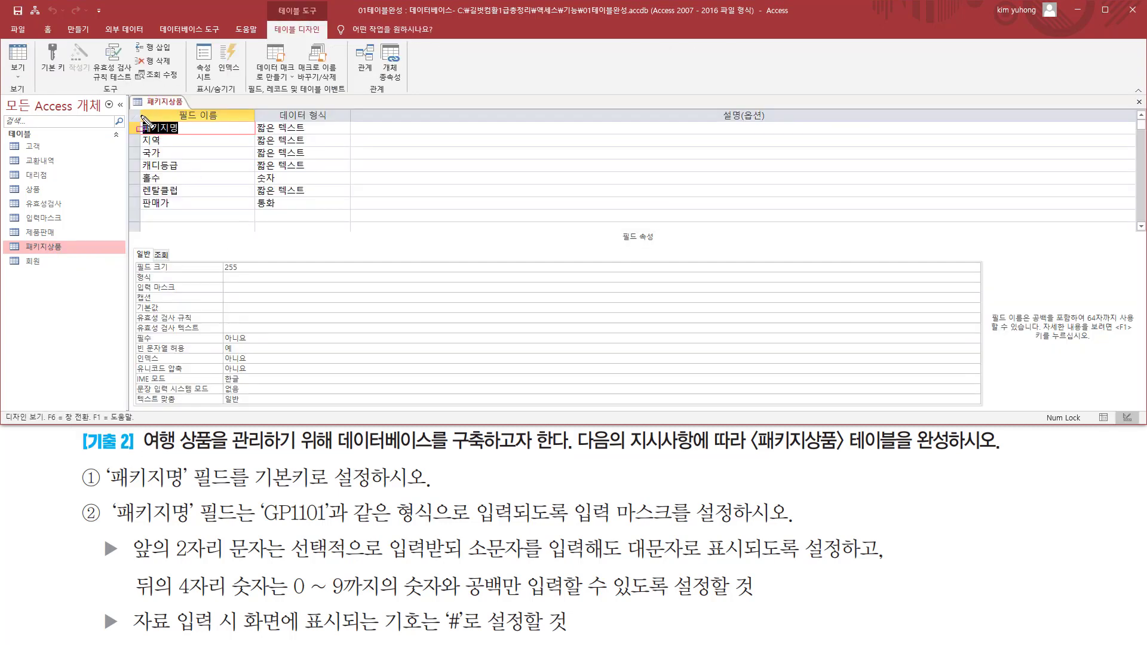
mouse_move(139, 119)
left_mouse_down()
mouse_move(176, 216)
mouse_move(383, 223)
mouse_move(345, 215)
left_mouse_up()
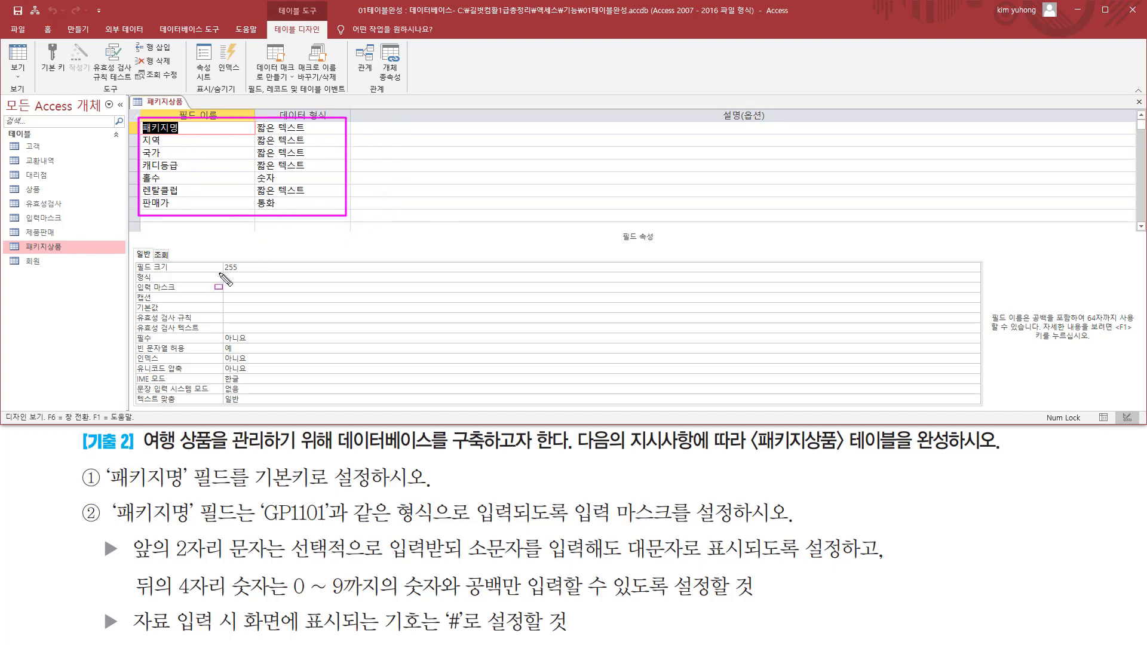
key("Escape")
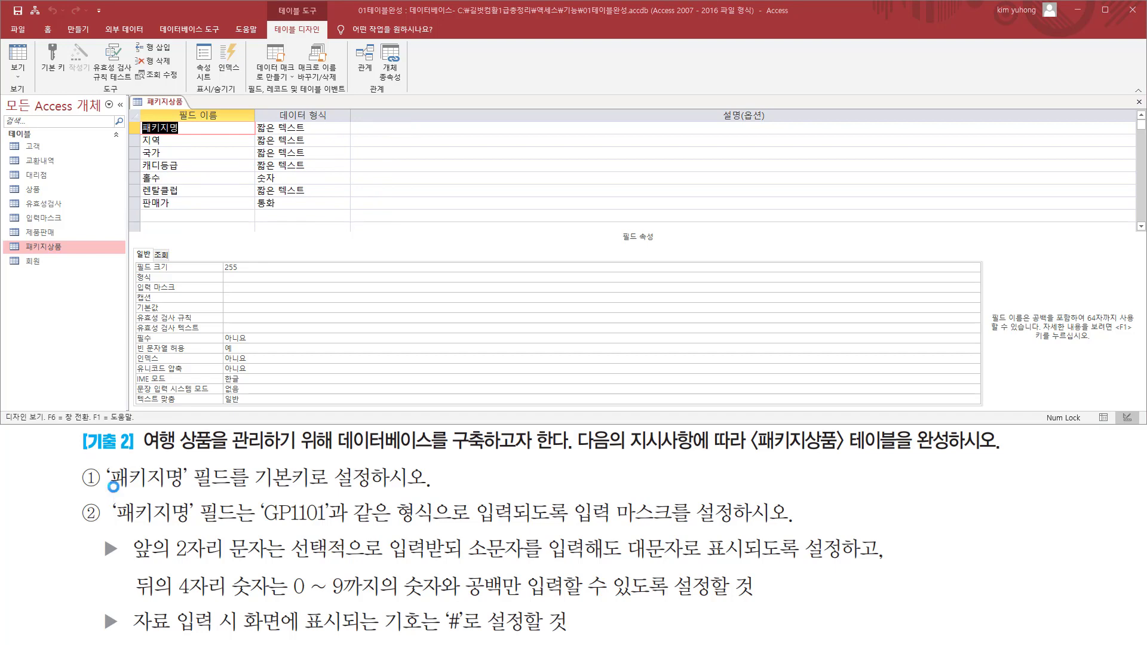
mouse_move(106, 489)
left_mouse_down()
mouse_move(187, 482)
mouse_move(189, 462)
left_mouse_up()
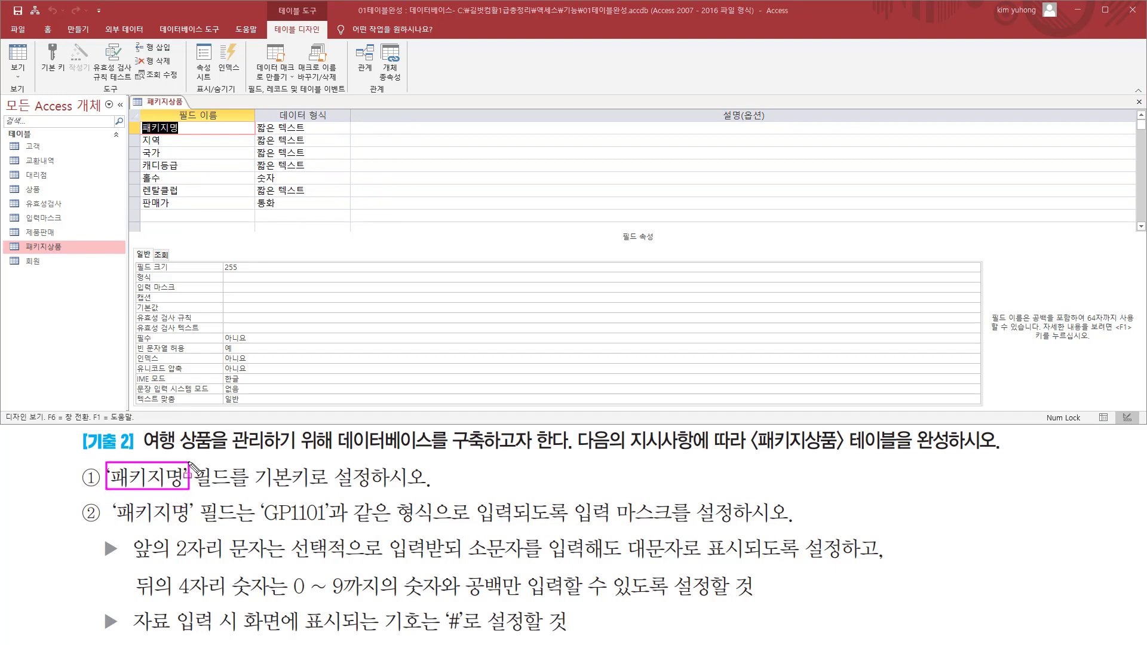
left_click_drag(247, 501, 310, 488)
mouse_move(131, 121)
left_mouse_down()
mouse_move(174, 136)
mouse_move(247, 135)
left_mouse_up()
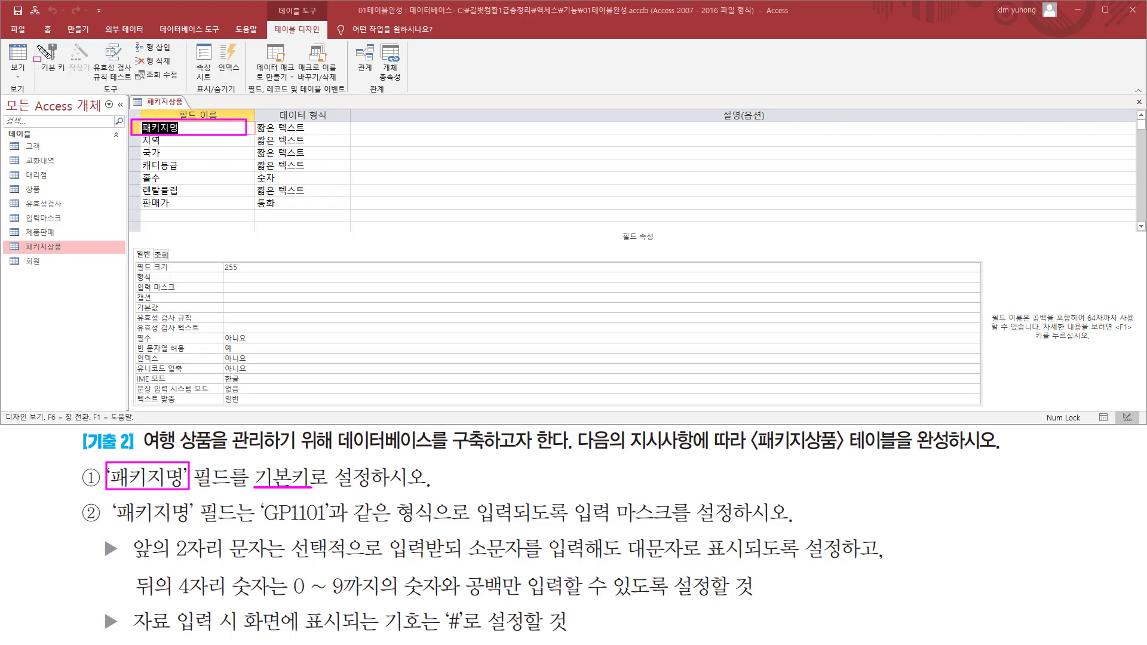
left_click_drag(268, 2, 323, 39)
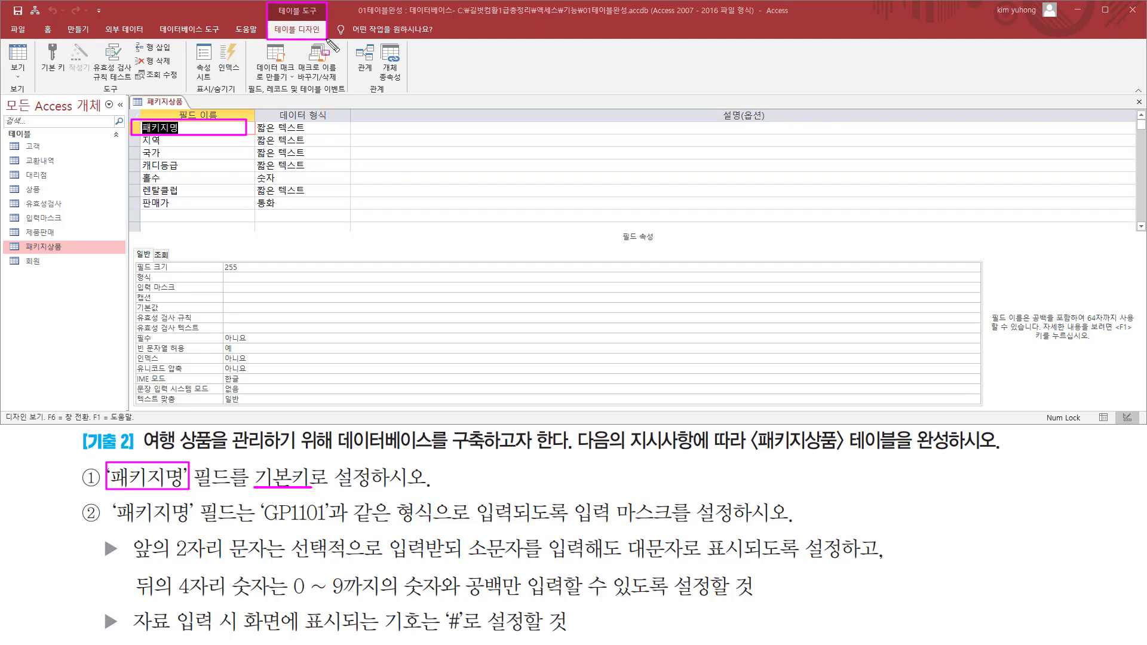
left_click_drag(41, 38, 65, 78)
key("Escape")
Step: Set the 패키지명 field as the primary key of the 패키지상품 table
right_click(135, 126)
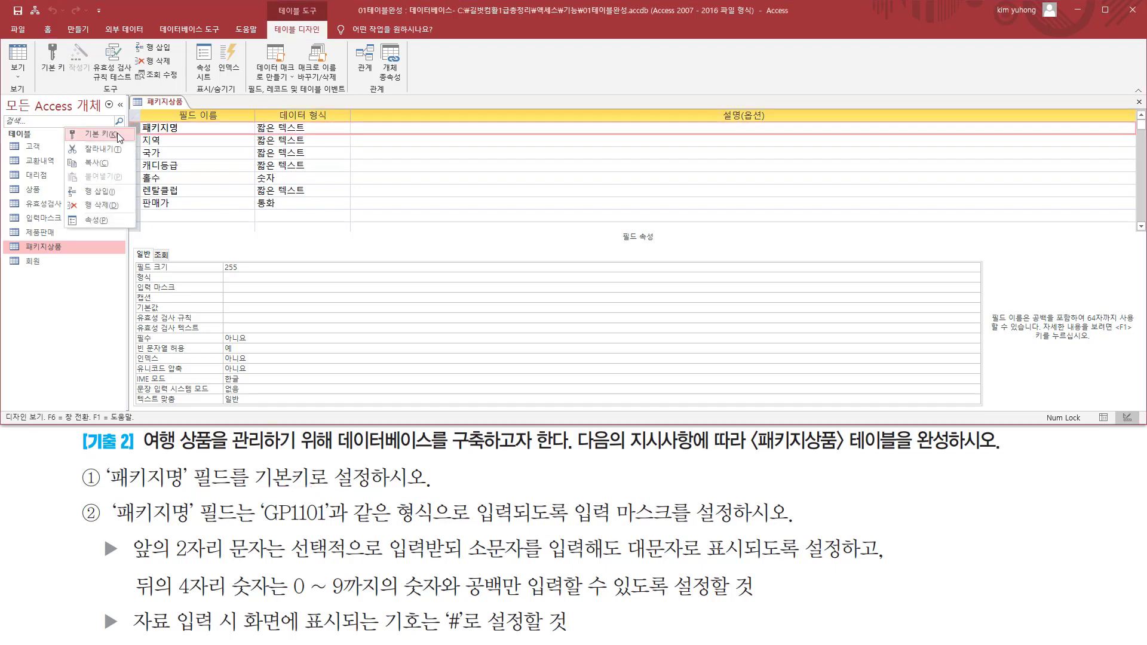
left_click(117, 133)
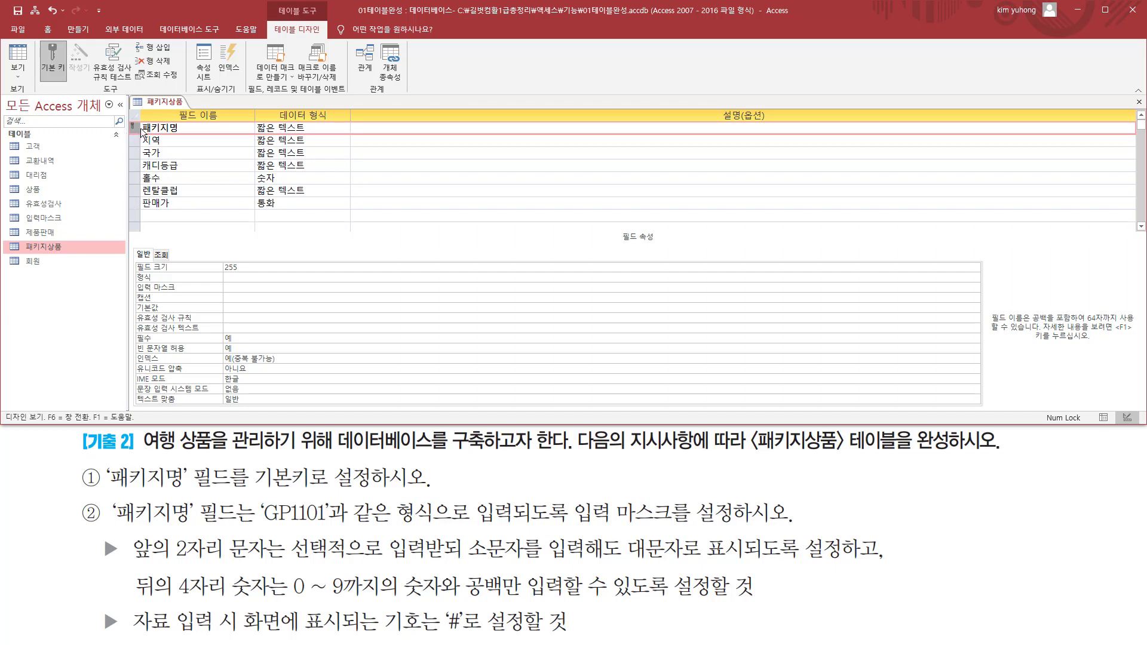
left_click_drag(127, 120, 138, 133)
key("Escape")
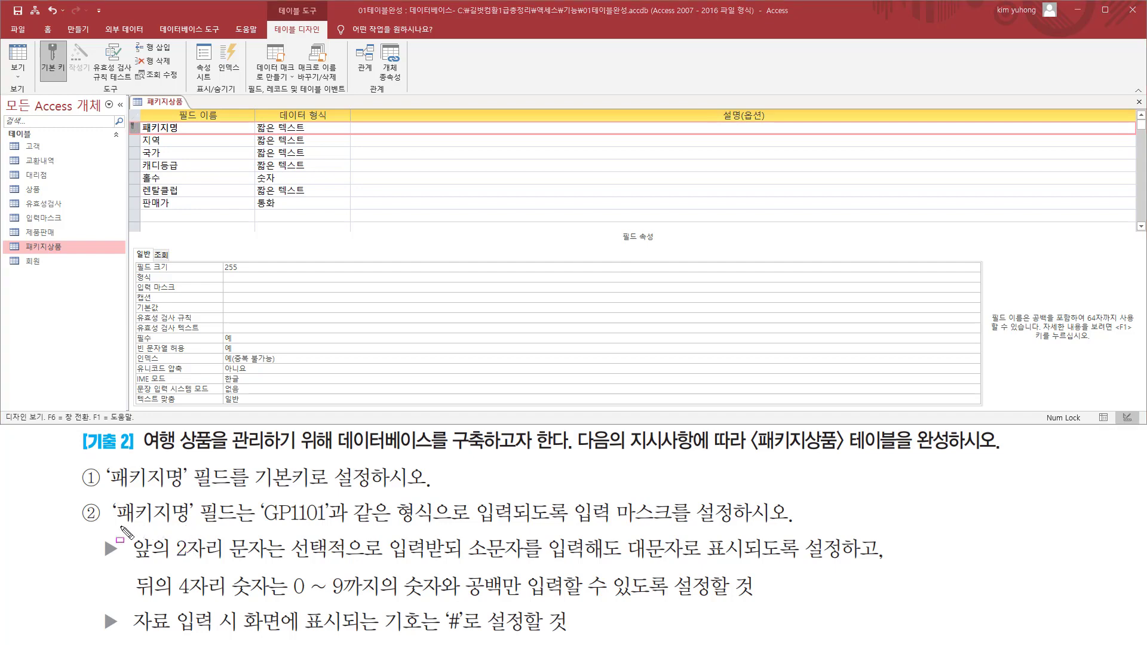
mouse_move(111, 527)
left_mouse_down()
mouse_move(192, 526)
mouse_move(195, 497)
left_mouse_up()
mouse_move(142, 118)
left_mouse_down()
mouse_move(149, 136)
mouse_move(192, 136)
left_mouse_up()
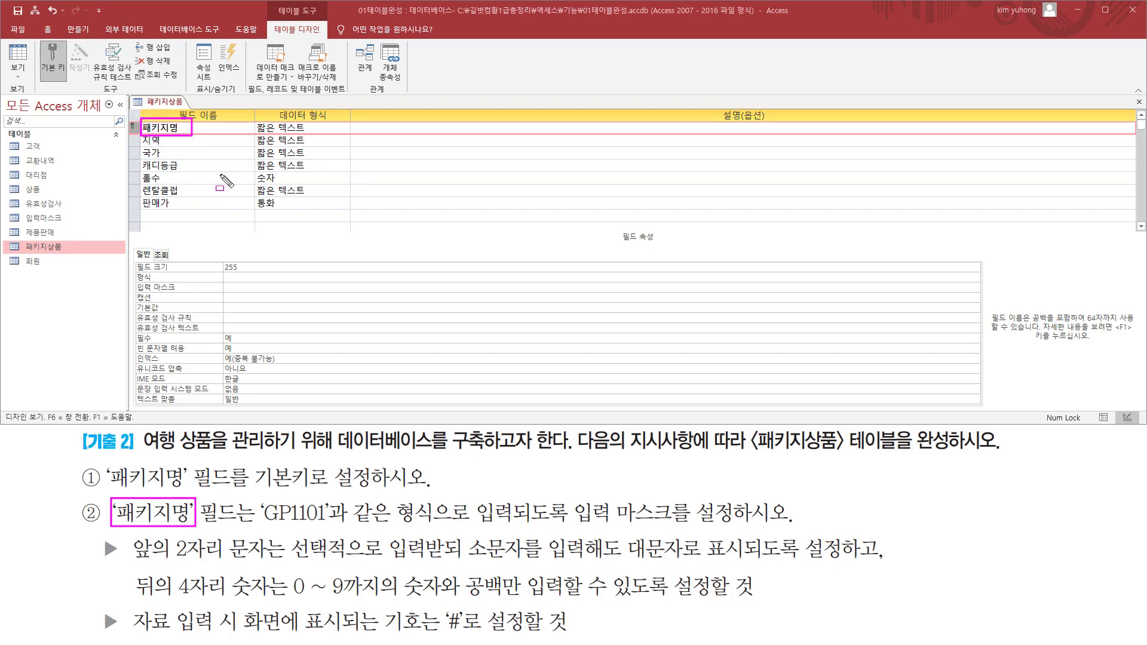
left_click_drag(261, 528, 326, 528)
left_click_drag(574, 525, 679, 525)
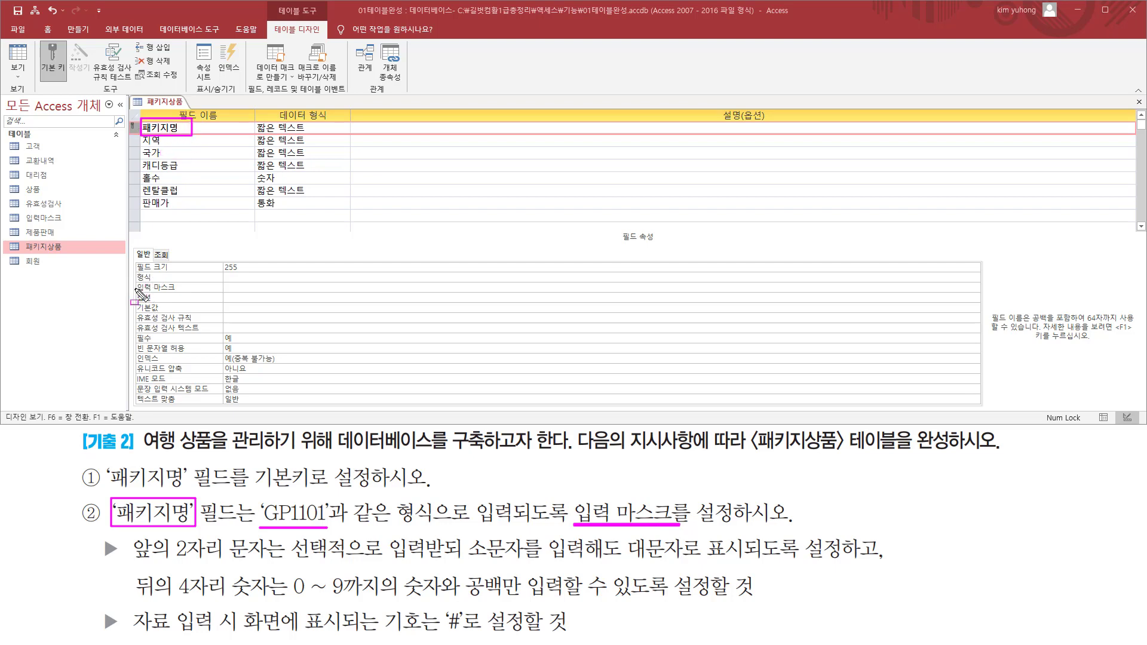
left_click_drag(136, 292, 336, 288)
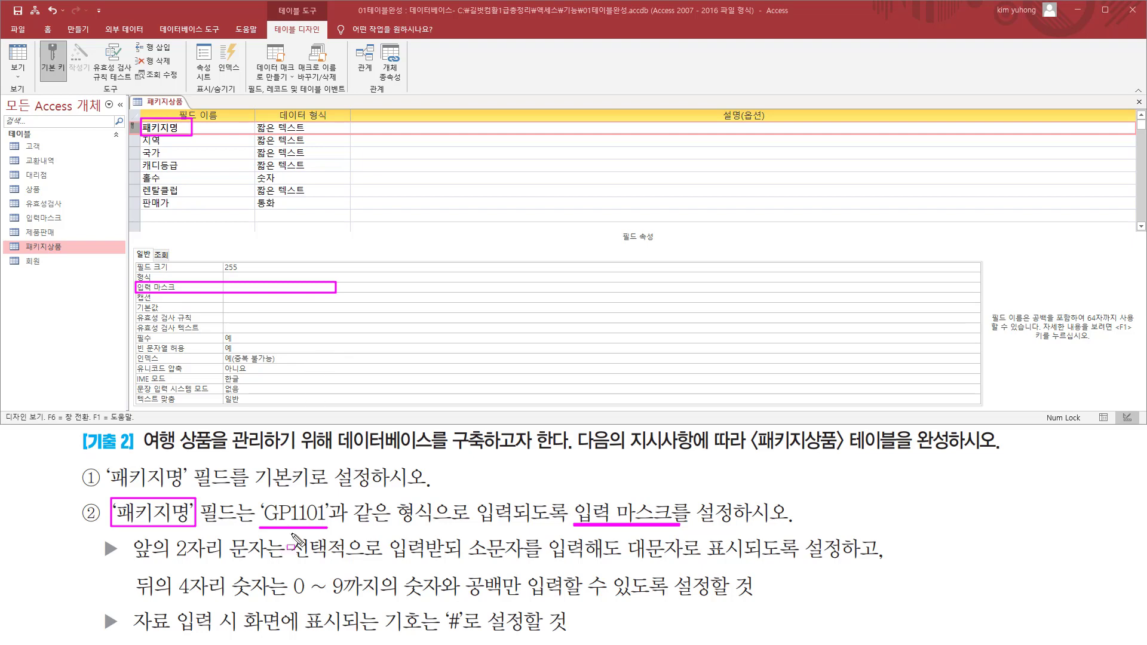
key("Escape")
key("ctrl+2")
left_click_drag(263, 525, 326, 521)
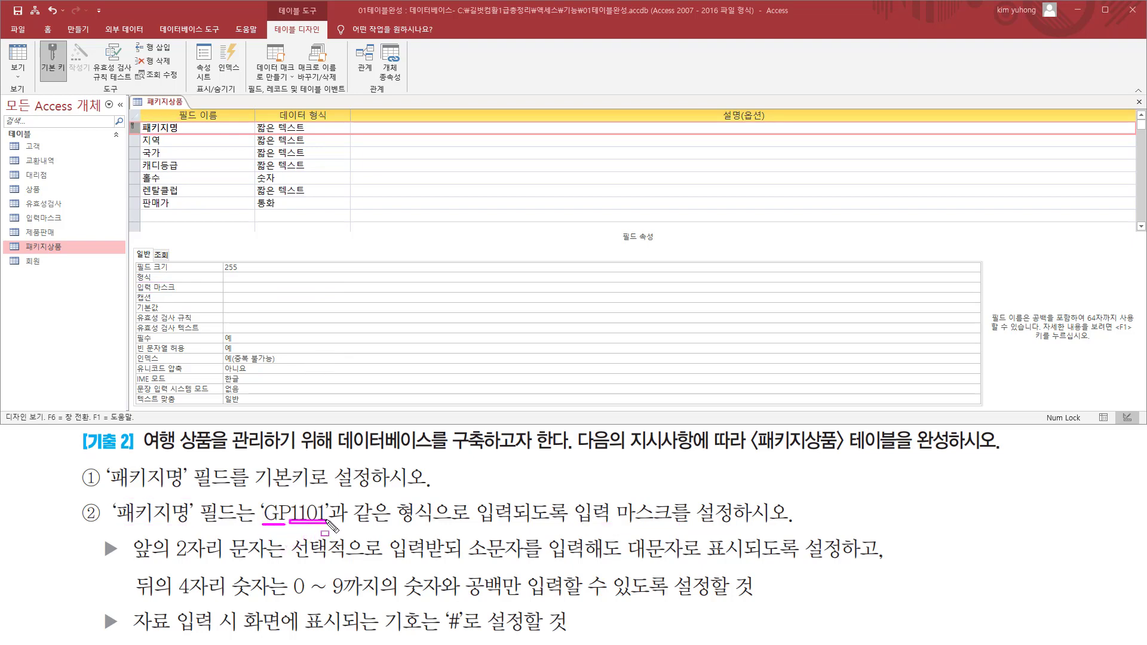
mouse_move(123, 563)
left_mouse_down()
mouse_move(248, 568)
mouse_move(266, 537)
mouse_move(426, 564)
mouse_move(868, 563)
left_mouse_up()
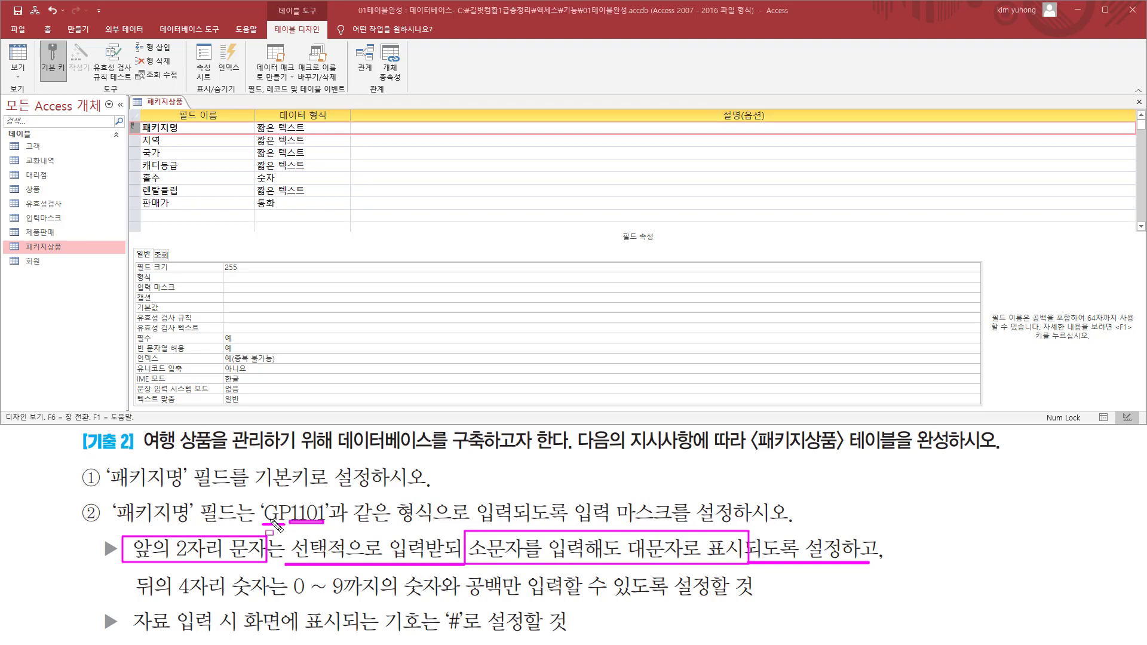
left_click_drag(263, 498, 291, 526)
mouse_move(290, 533)
left_mouse_down()
mouse_move(379, 563)
mouse_move(431, 564)
left_mouse_up()
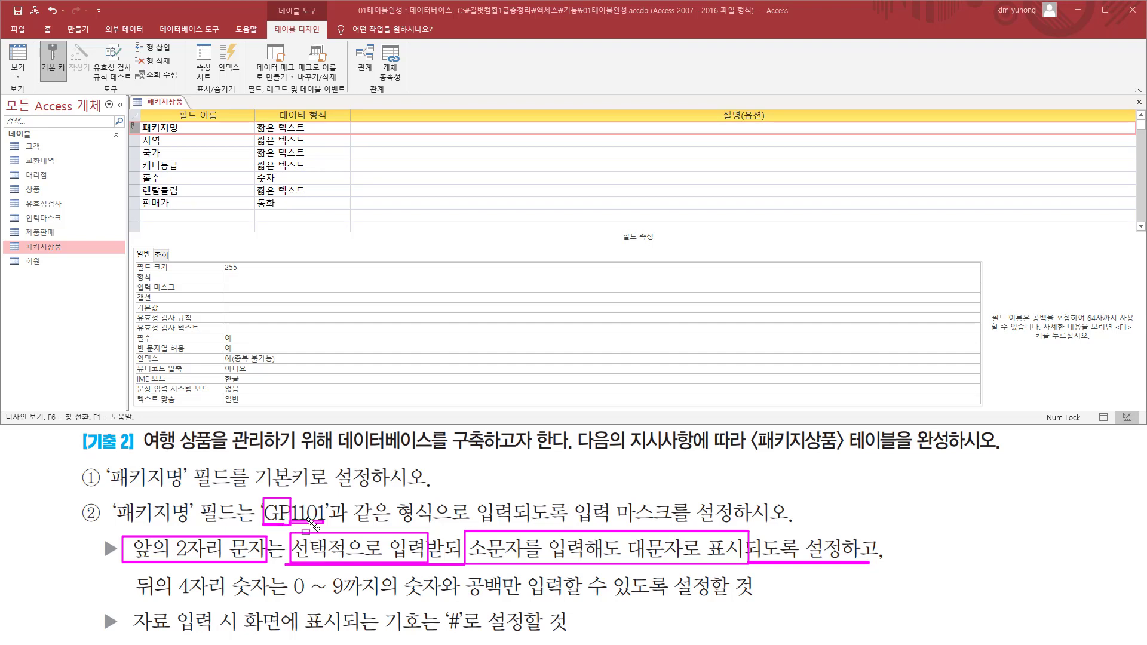
key("Escape")
Step: Enter >??9999 as the input mask of the 패키지명 field: two optional uppercase letters followed by four digits or spaces
left_click(261, 288)
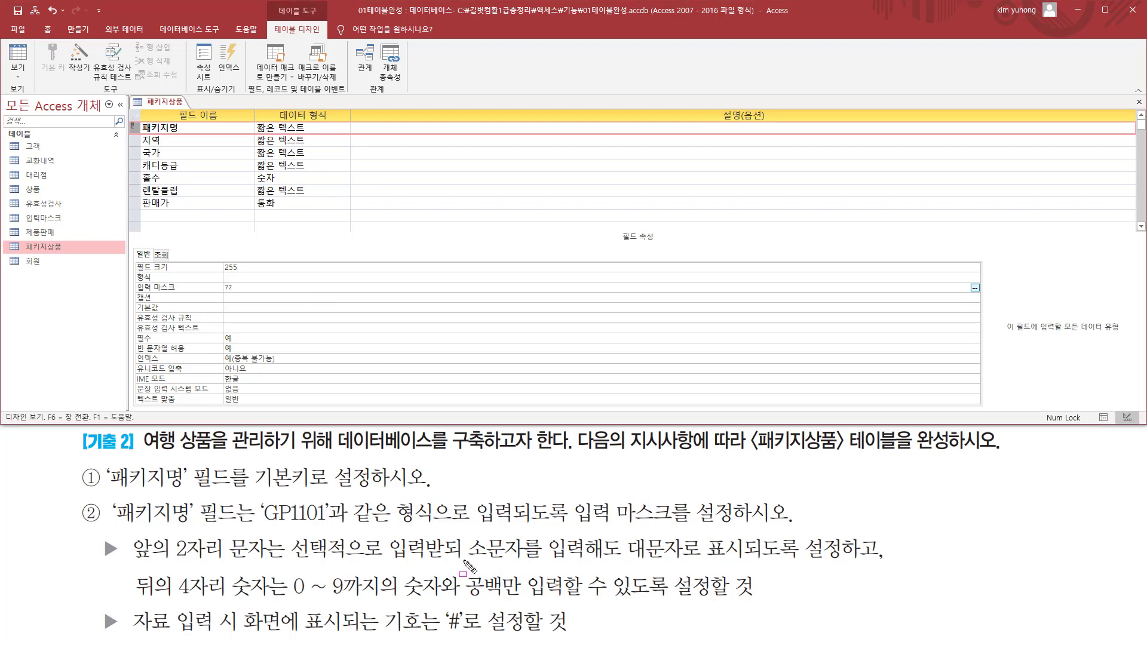
left_click_drag(462, 560, 842, 560)
key("Escape")
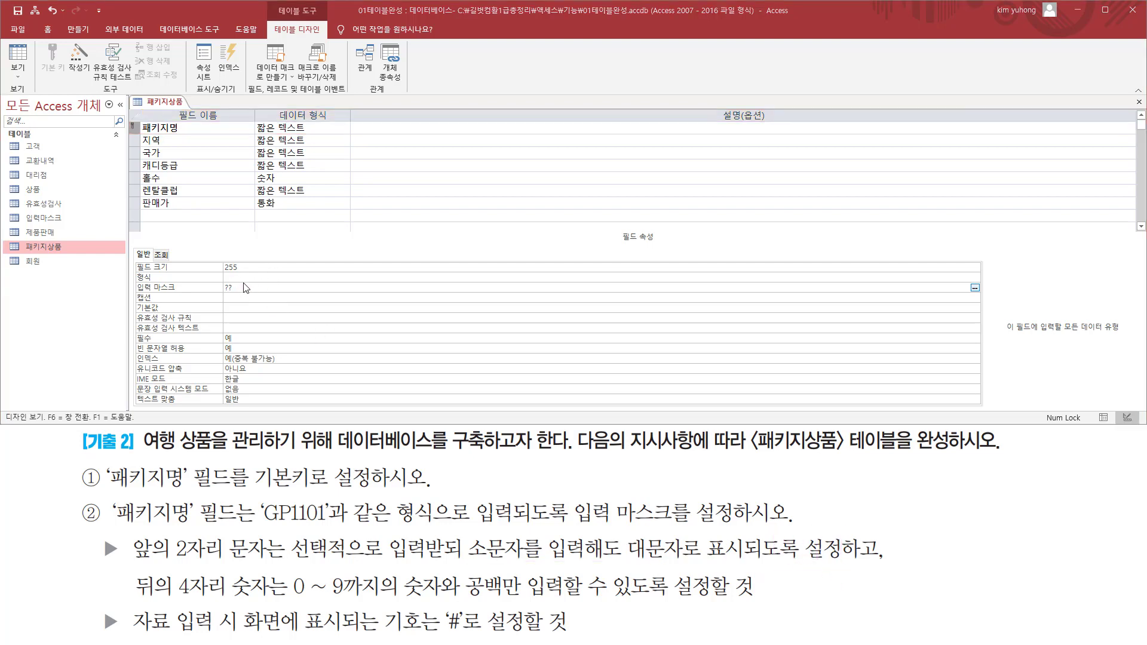
left_click(245, 287)
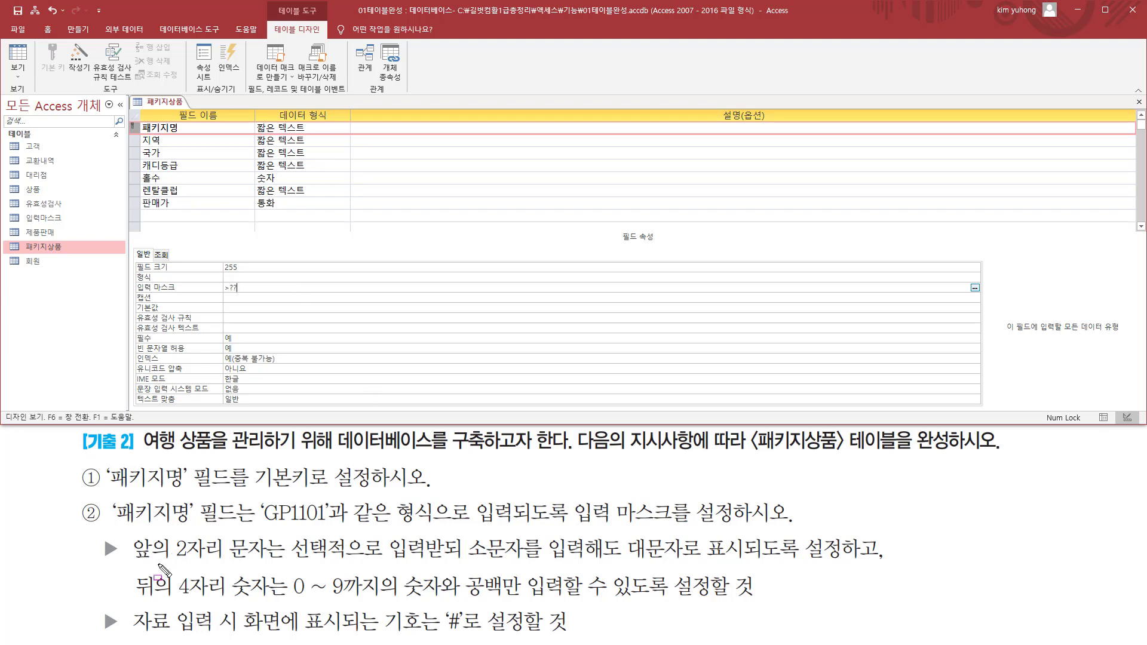
left_click_drag(133, 564, 886, 564)
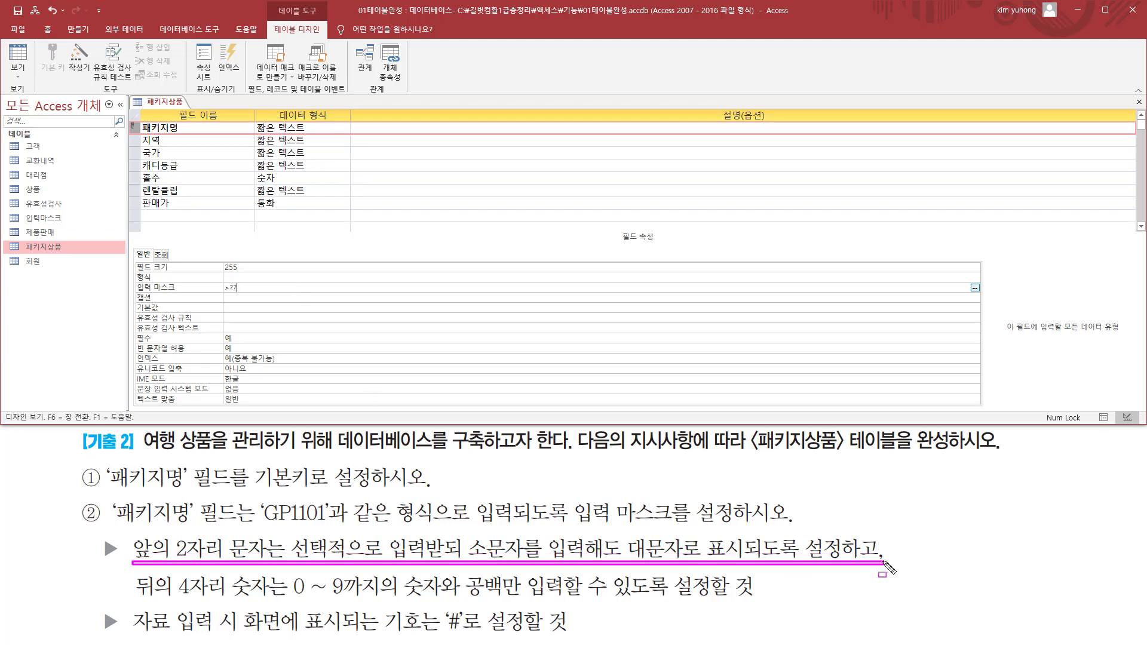
mouse_move(133, 573)
left_mouse_down()
mouse_move(135, 599)
mouse_move(398, 612)
left_mouse_up()
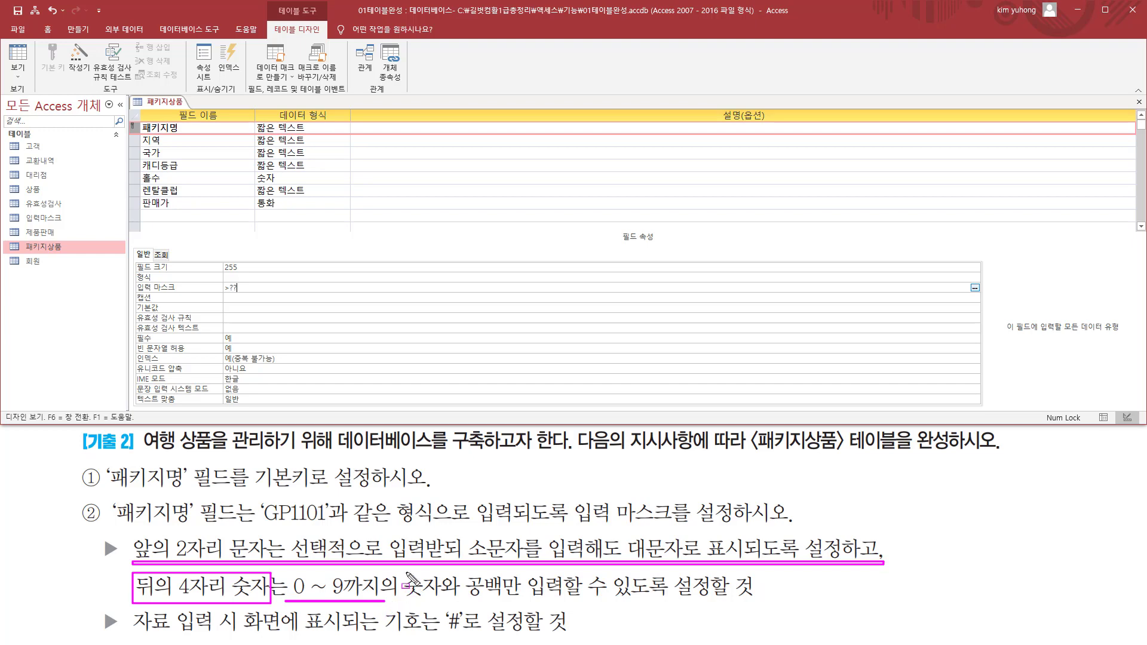
mouse_move(406, 574)
left_mouse_down()
mouse_move(457, 602)
mouse_move(708, 602)
left_mouse_up()
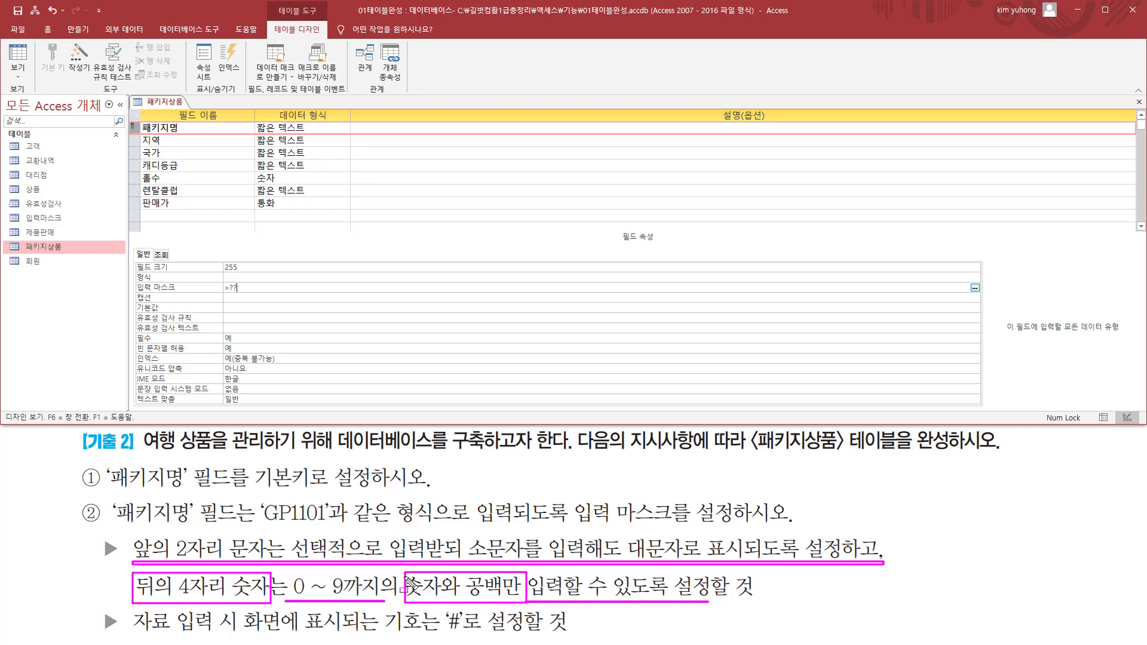
key("Escape")
left_click(276, 287)
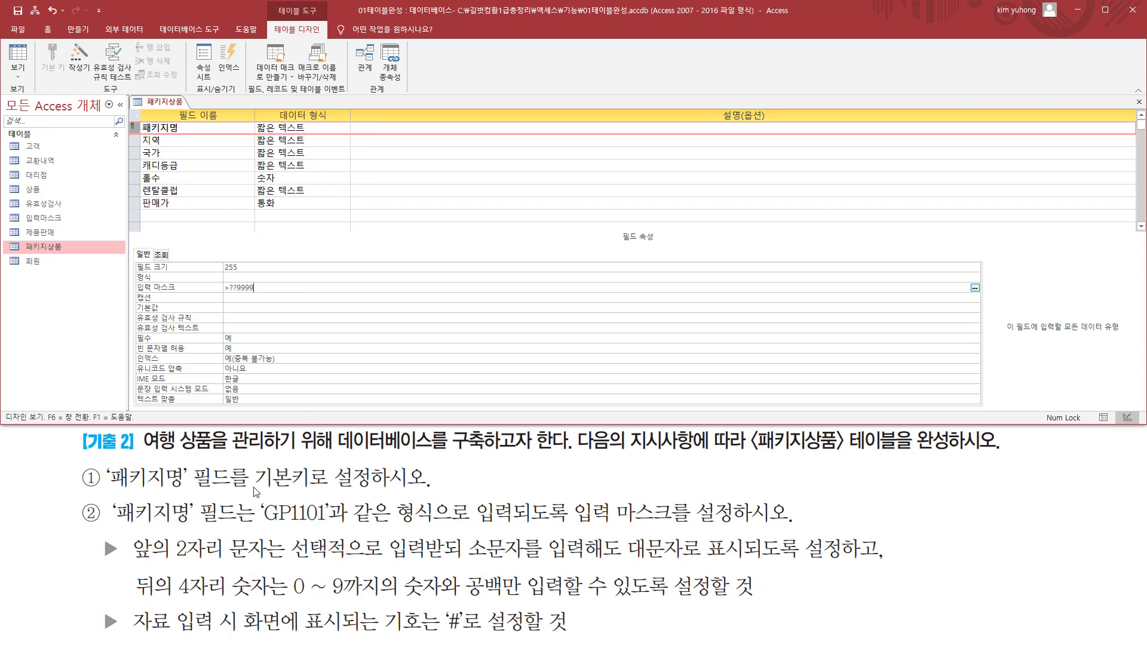
left_click_drag(99, 601, 783, 601)
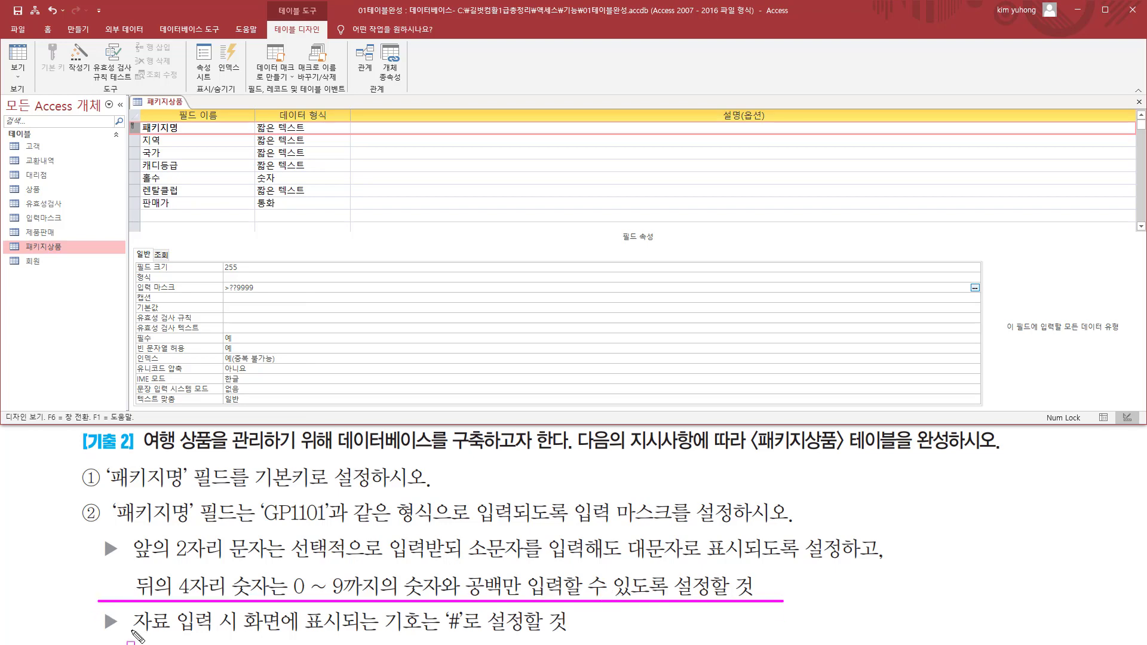
left_click_drag(129, 631, 235, 631)
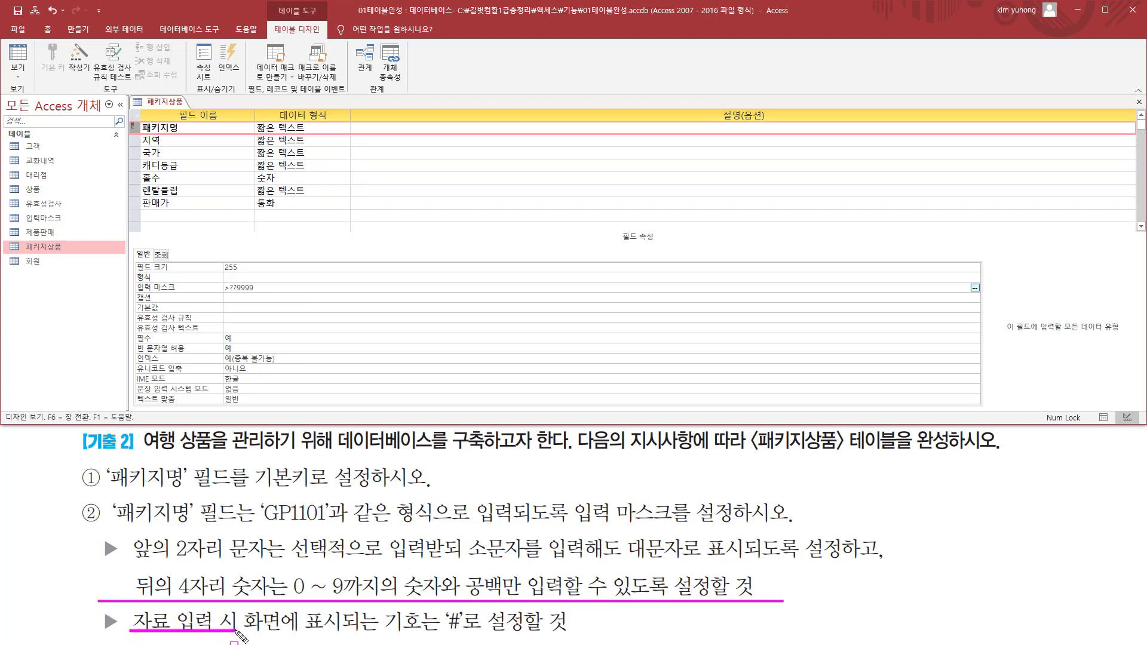
Step: Extend the input mask of the 패키지명 field to >??9999;;# so that # is the placeholder symbol during entry
left_click_drag(444, 609, 464, 635)
left_click_drag(225, 291, 252, 292)
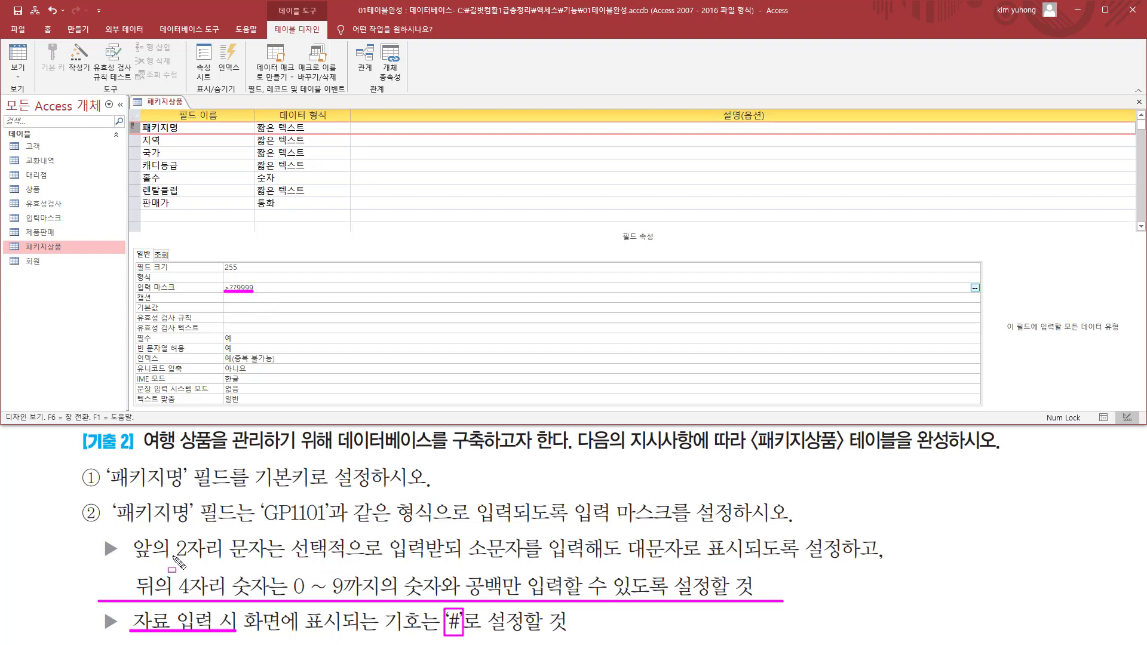
key("Escape")
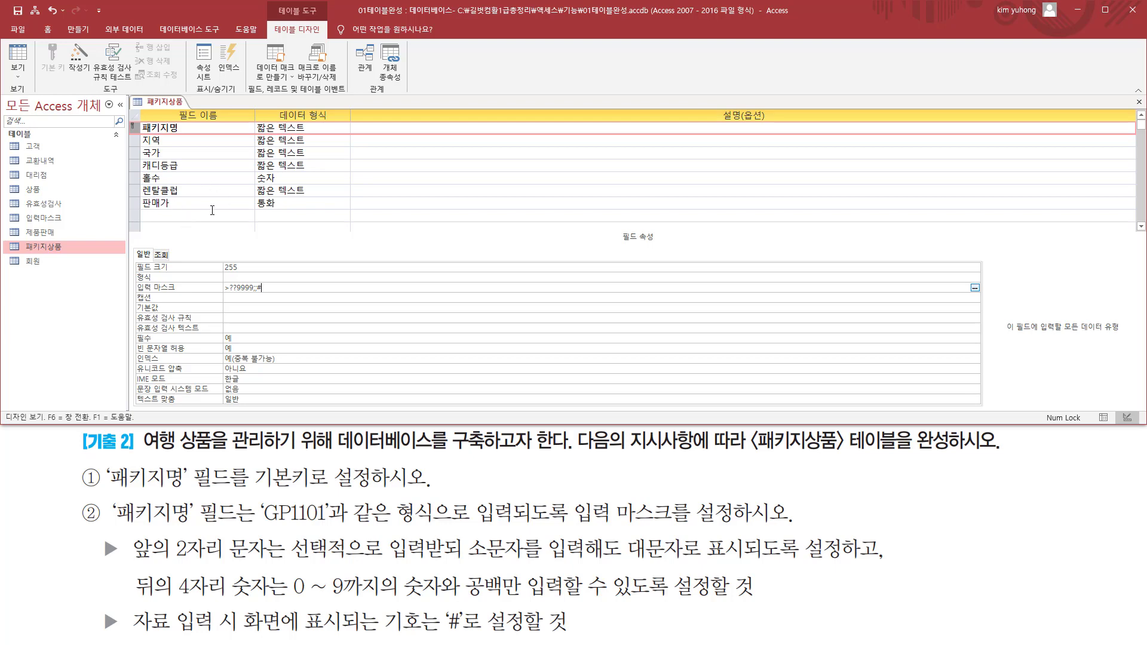
Step: Save the changed design of the 패키지상품 table and show the end of its records in Datasheet view
left_click(21, 57)
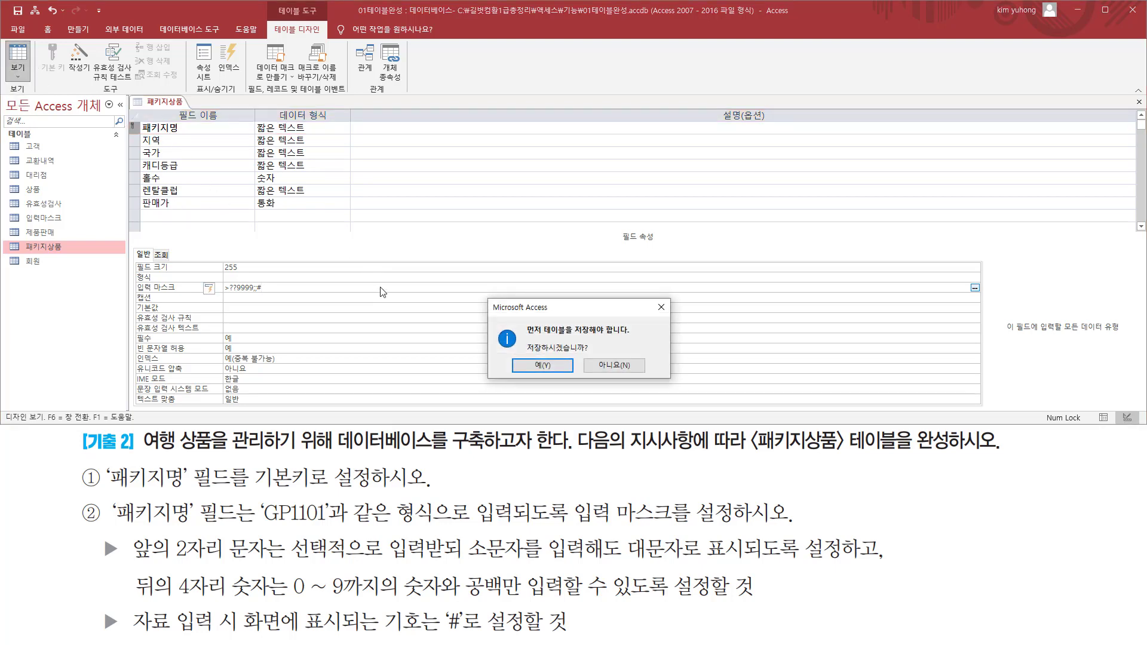
left_click(553, 365)
scroll(178, 258, "down", 20)
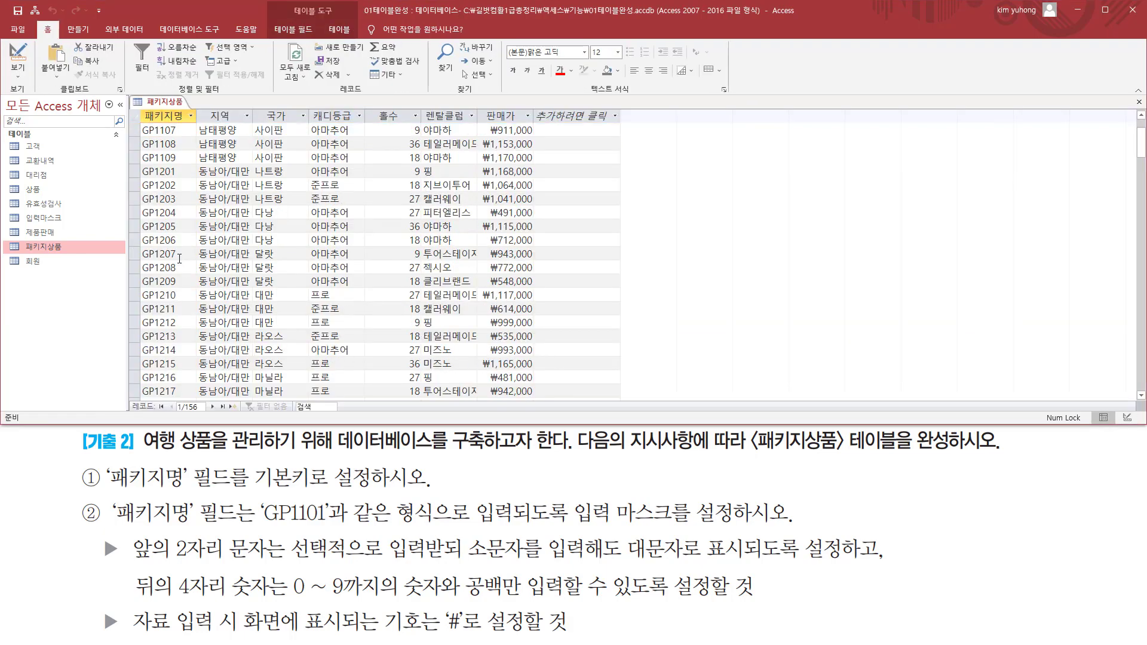
scroll(180, 237, "down", 20)
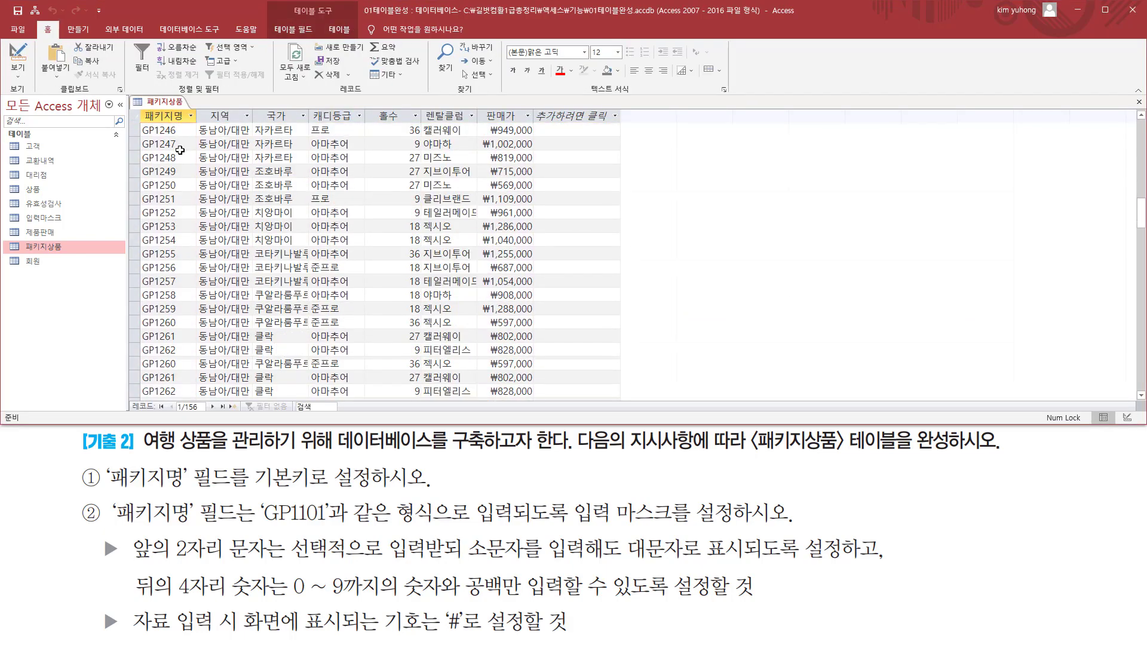
scroll(173, 170, "down", 3)
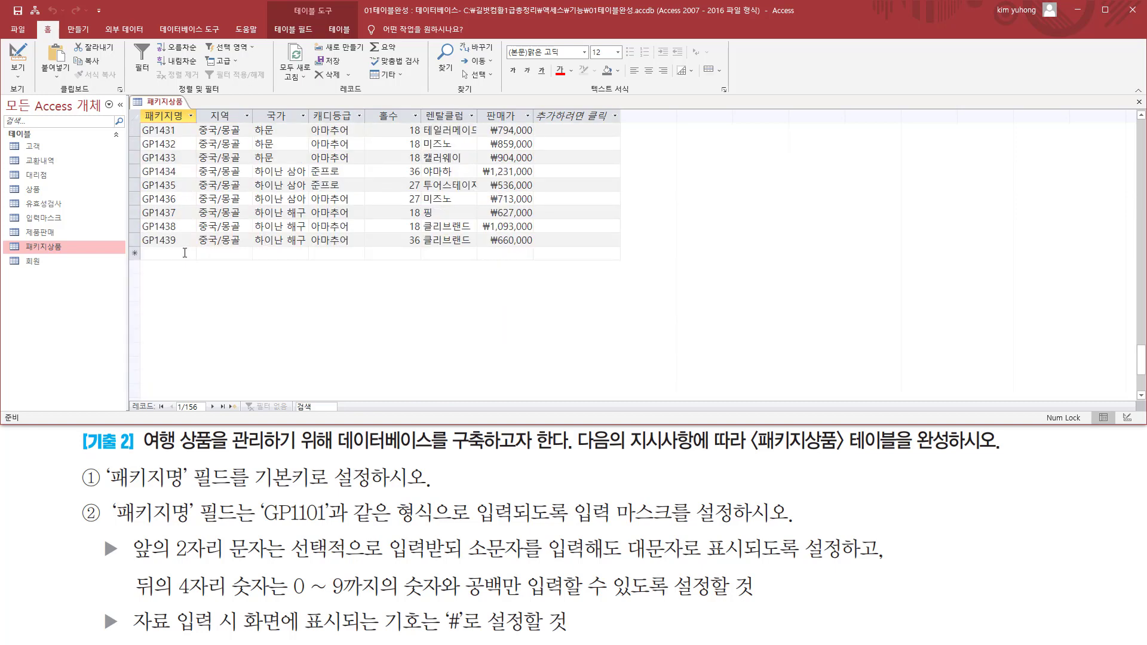
Step: Enter the 패키지명 cell of the new record to check the placeholder symbol of the input mask
left_click(182, 254)
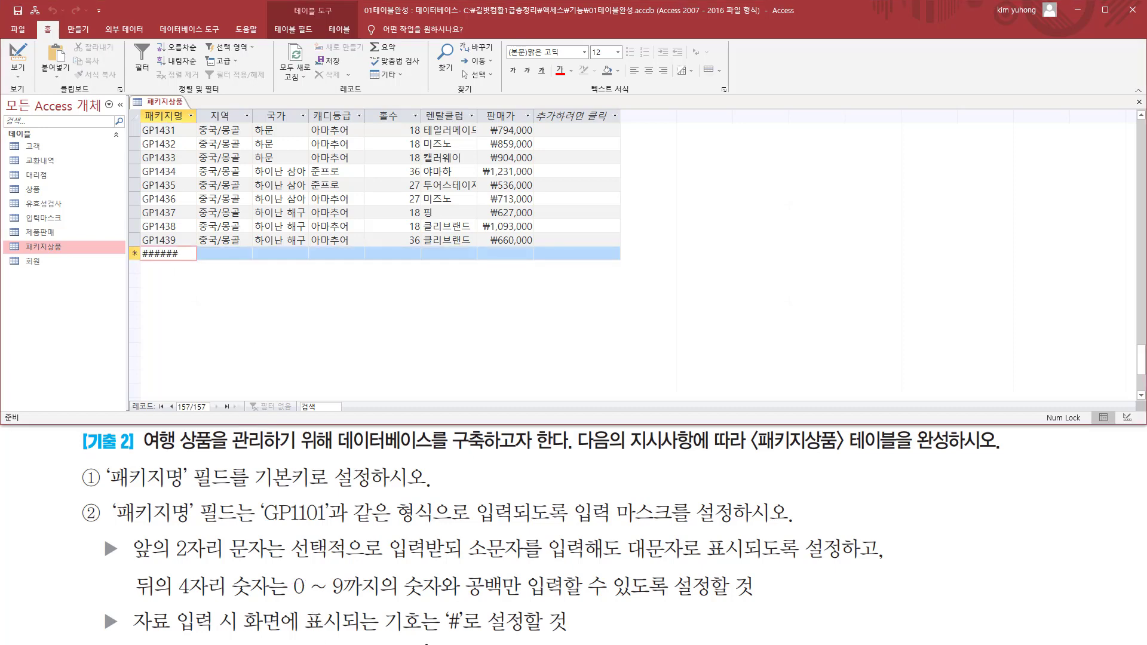
left_click_drag(237, 632, 362, 632)
left_click_drag(442, 604, 469, 638)
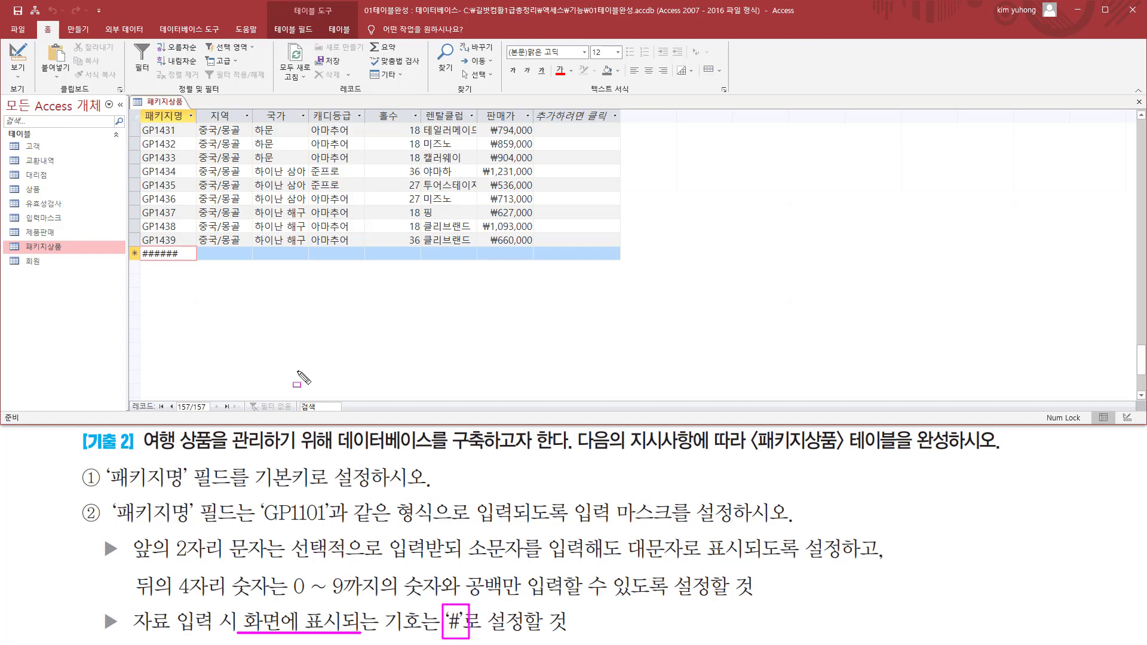
left_click_drag(142, 259, 182, 259)
key("Escape")
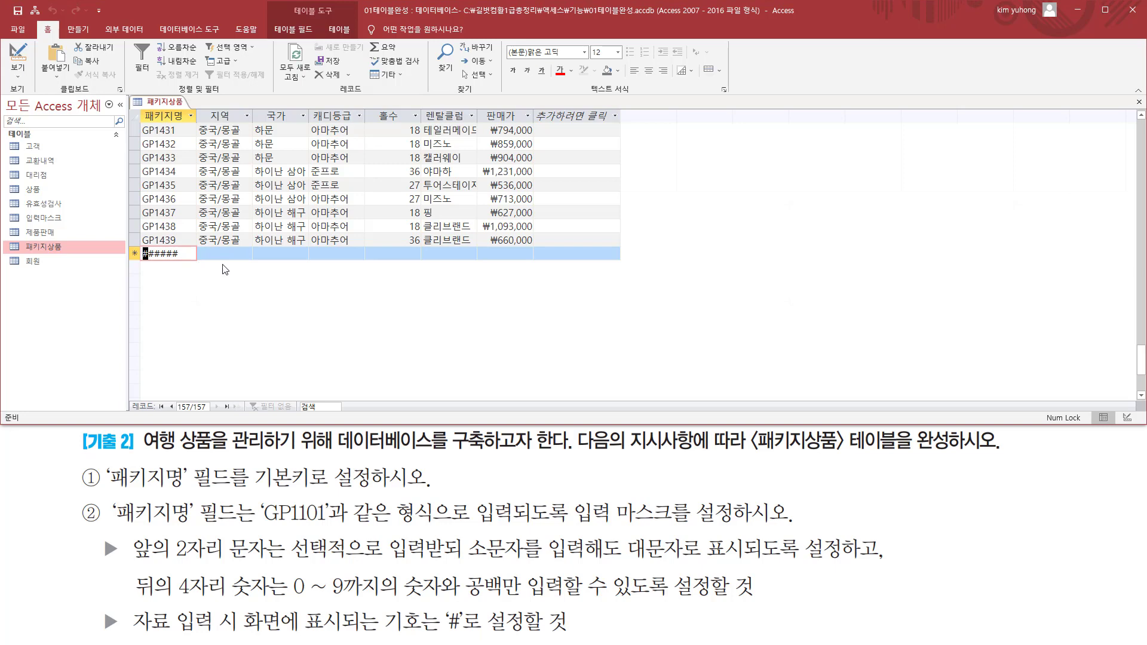
Step: Test the uppercase conversion of the input mask by entering the lowercase letters a and b in the new record's 패키지명 cell
type("a")
key("Caps_Lock")
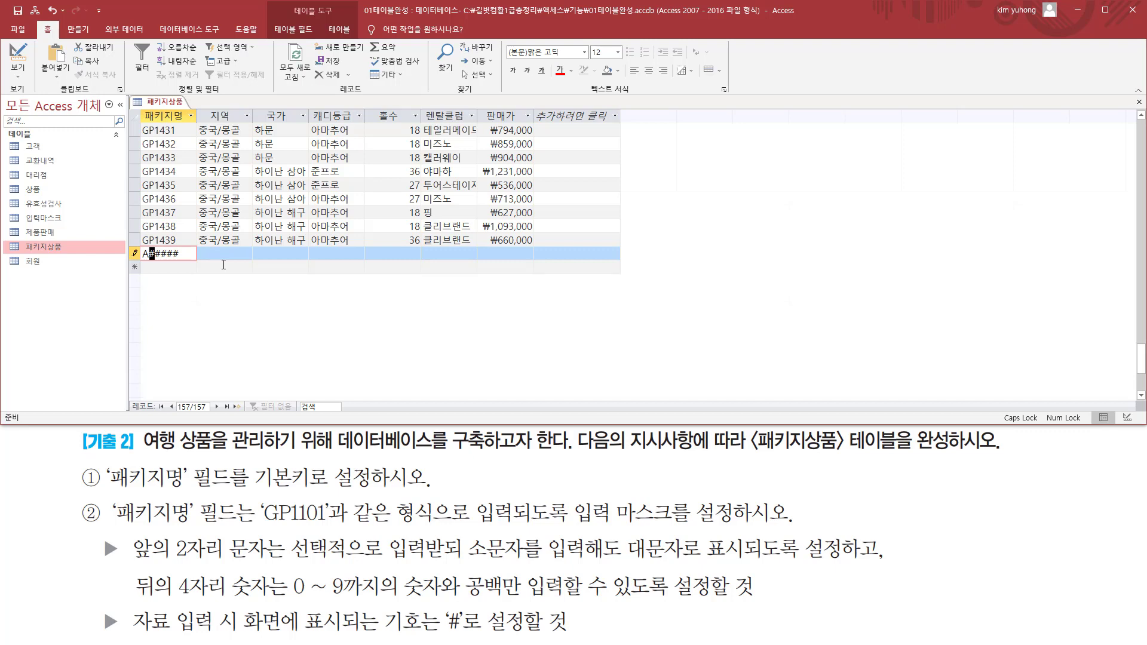
key("Caps_Lock")
type("b")
left_click_drag(466, 560, 876, 559)
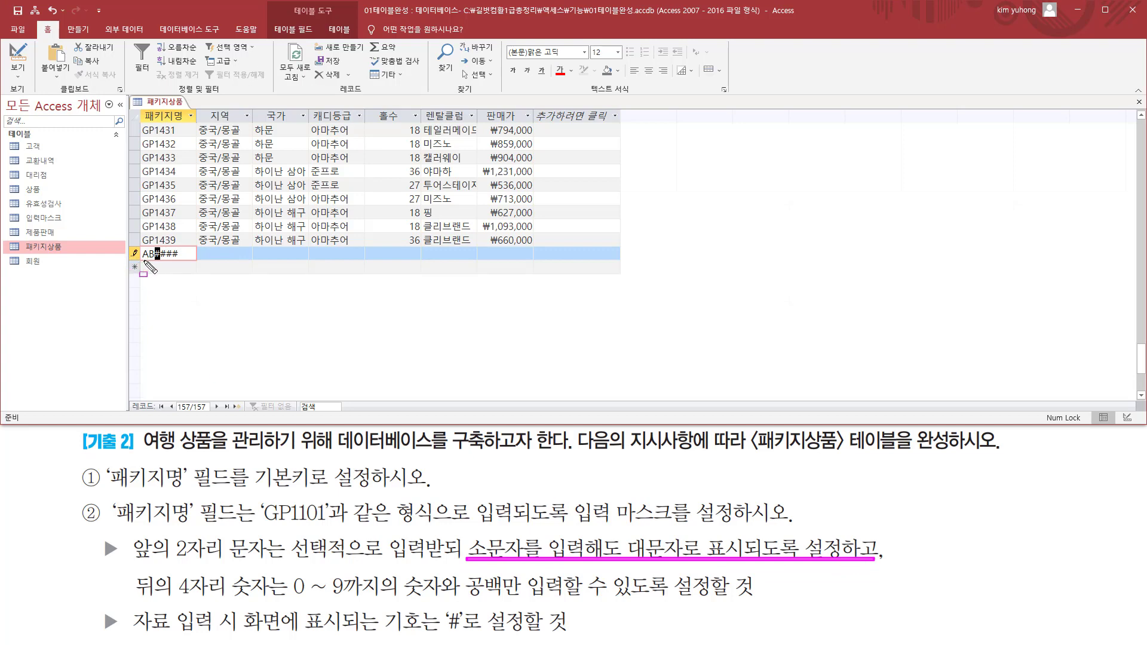
mouse_move(127, 532)
left_mouse_down()
mouse_move(177, 555)
mouse_move(449, 566)
left_mouse_up()
key("Escape")
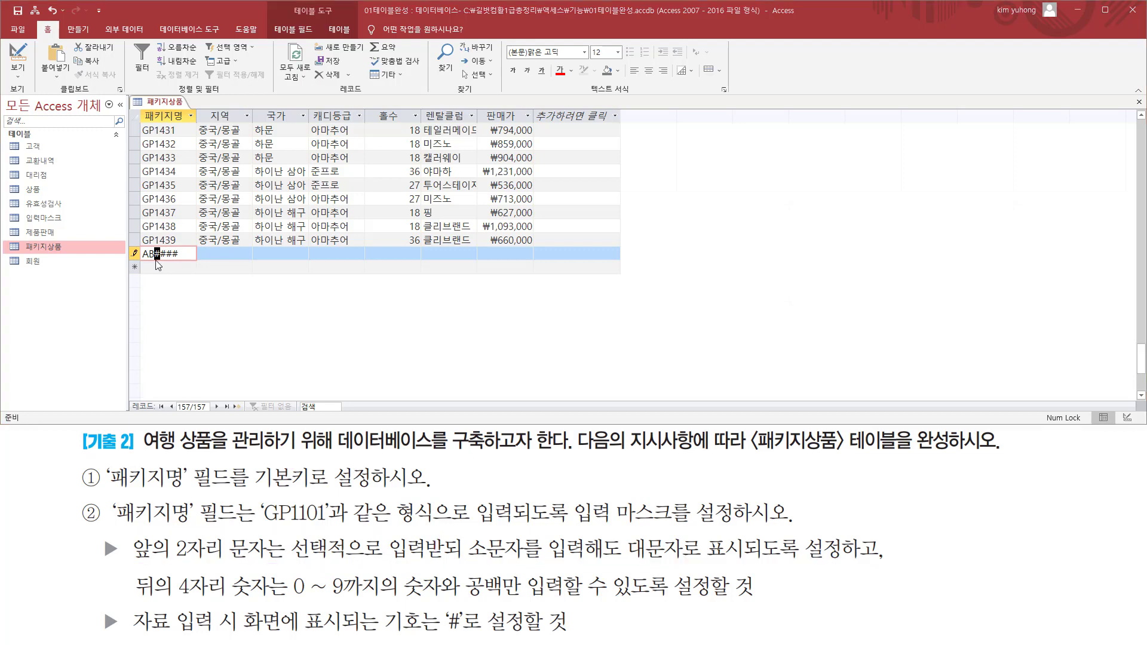
Step: Test the optional characters by clearing the second letter, filling the digit places with 12, a space and 3, and committing the record
key("BackSpace")
key("Left")
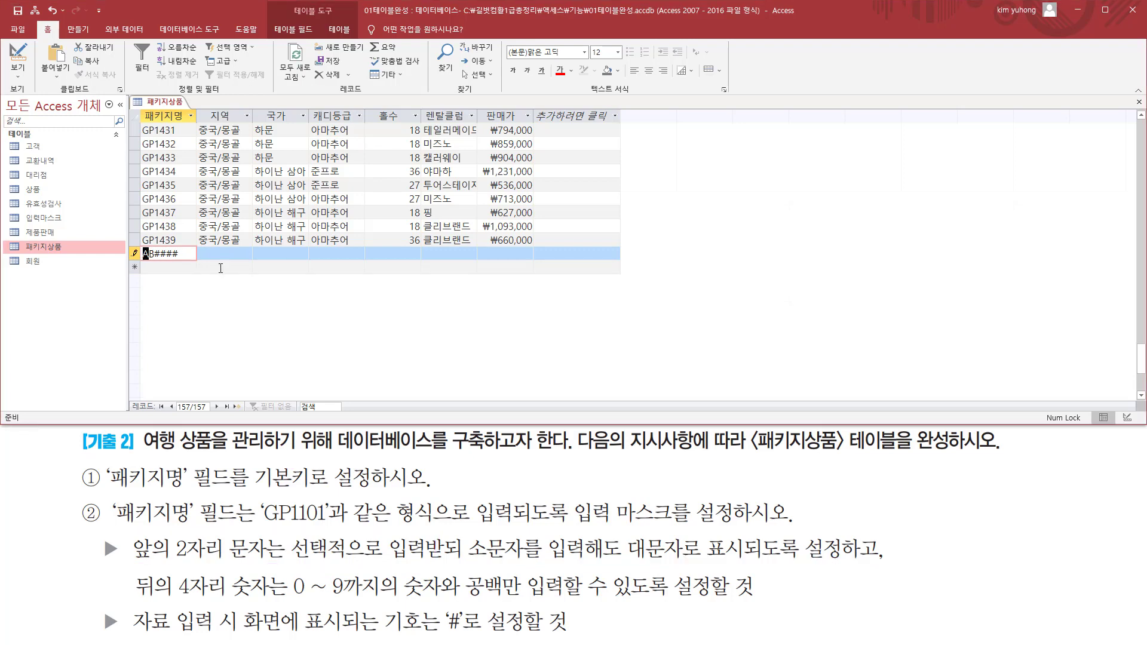
key("Right")
key("Delete")
key("Right")
left_click_drag(132, 601, 530, 596)
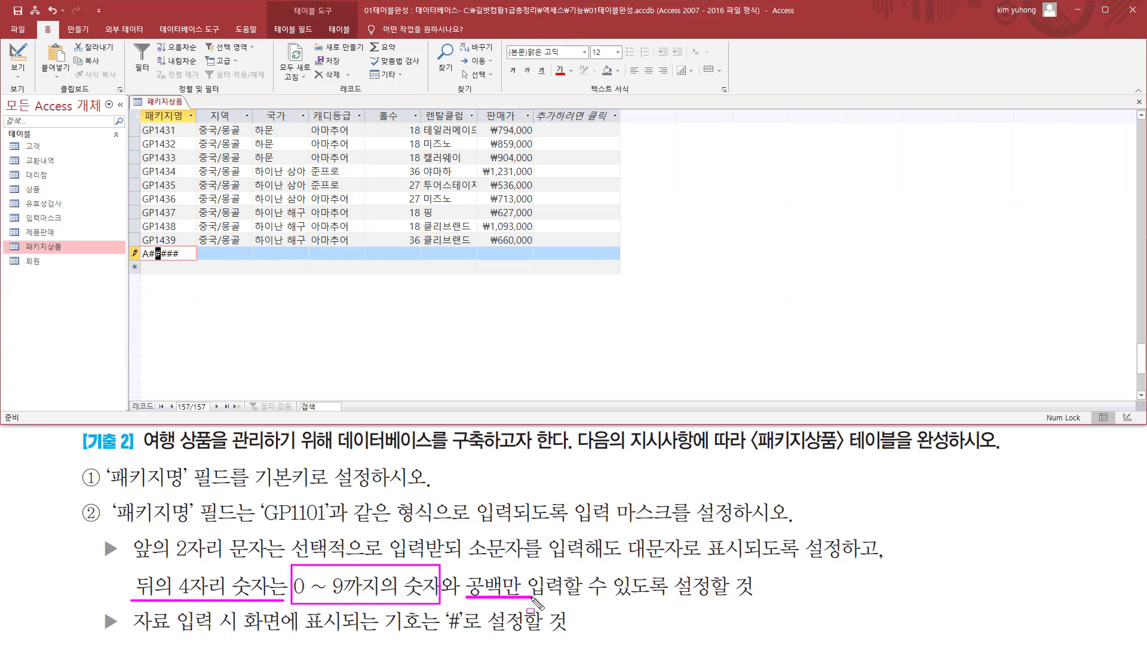
key("Escape")
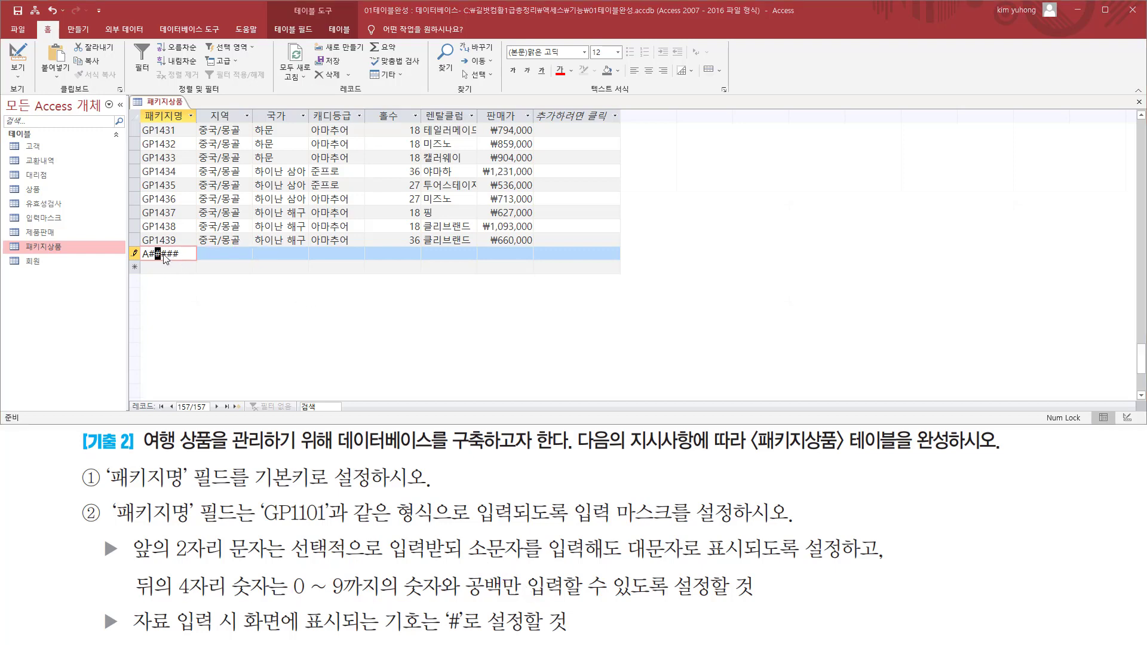
type("12 ")
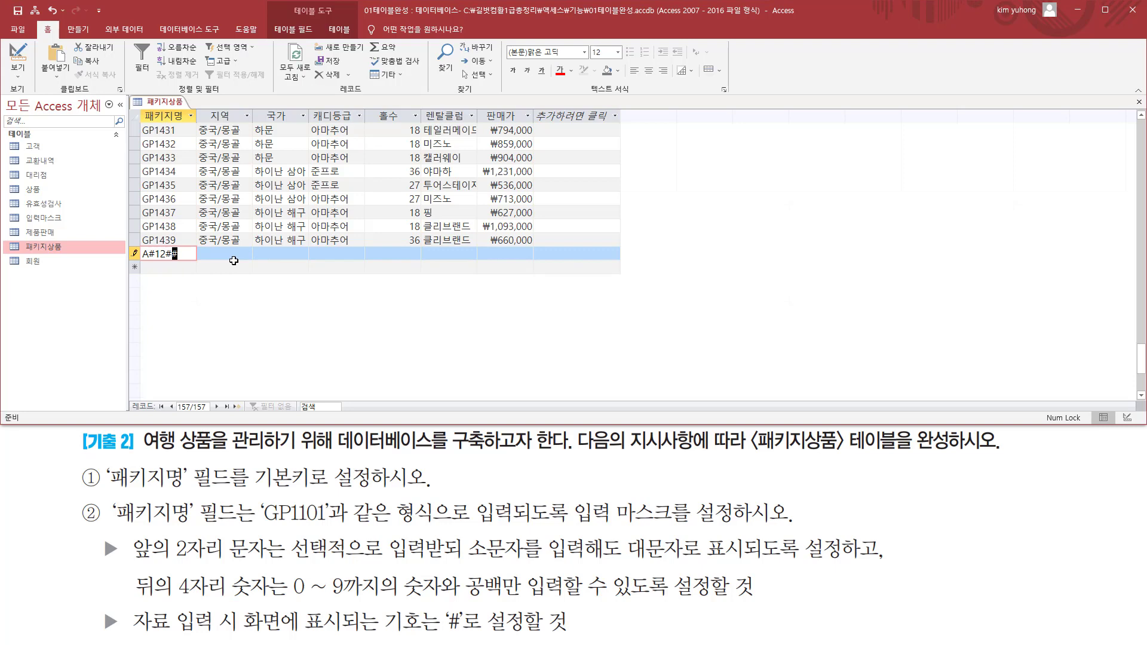
type("3")
left_click(172, 268)
left_click(176, 254)
left_click(180, 269)
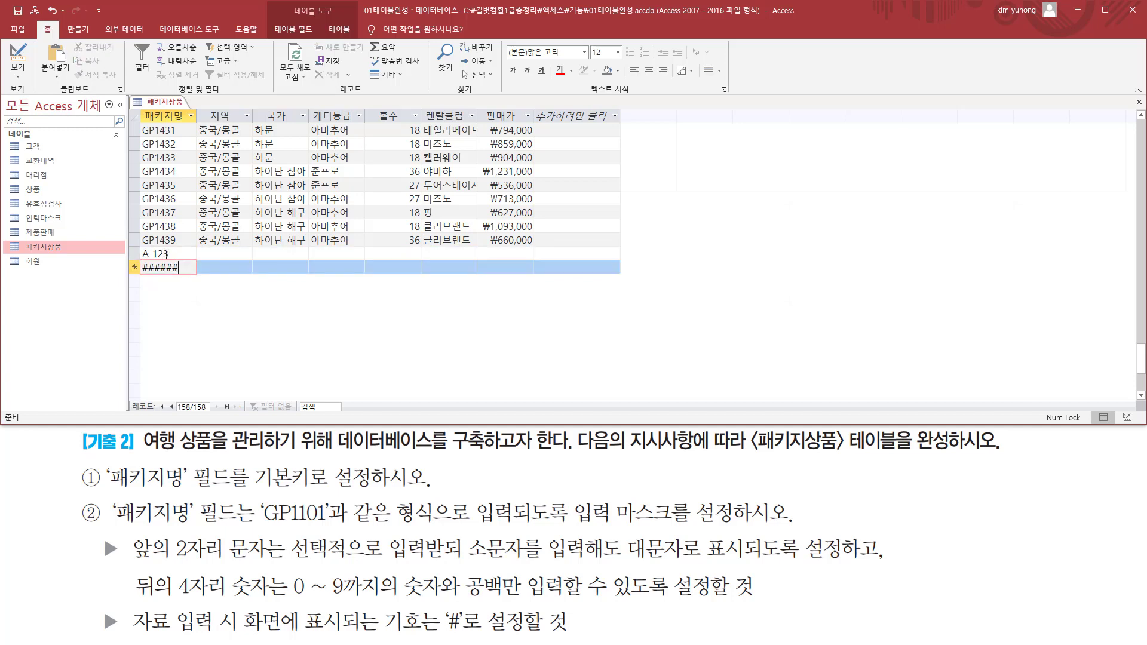
Step: Delete the test record A 123 from the 패키지상품 table
left_click(137, 254)
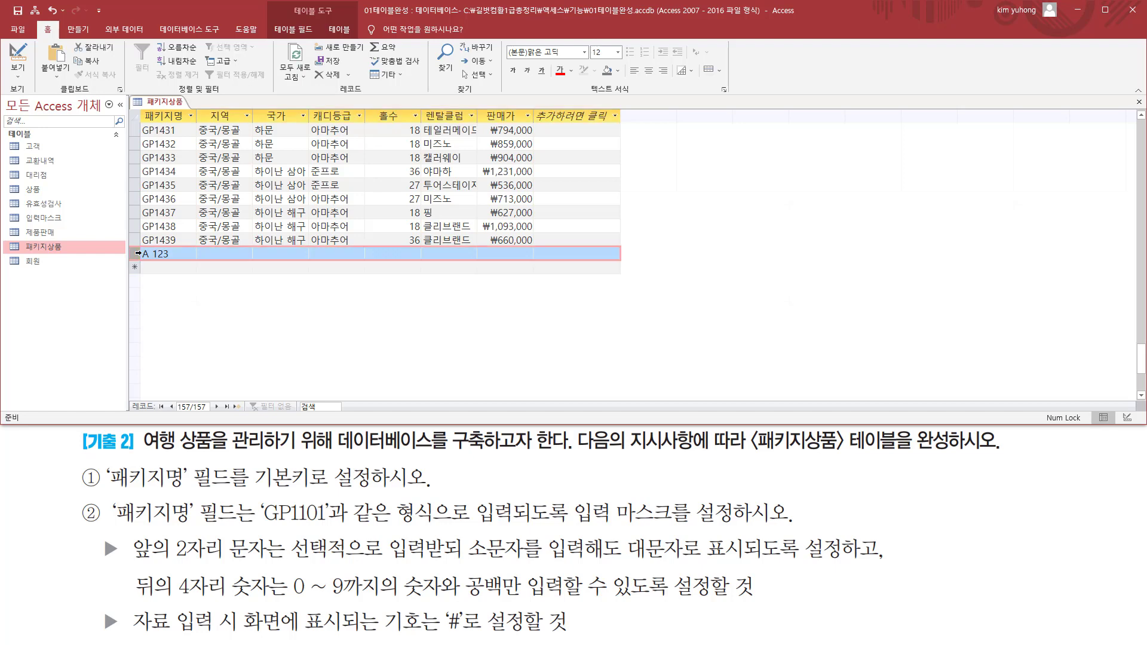
right_click(137, 253)
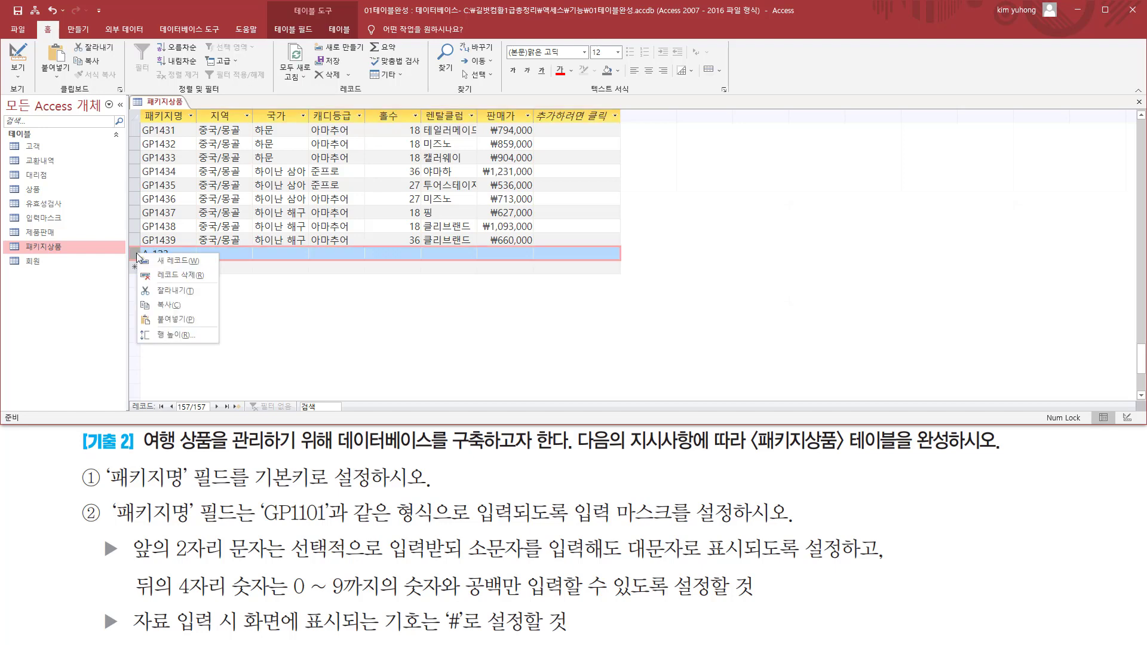
left_click(169, 278)
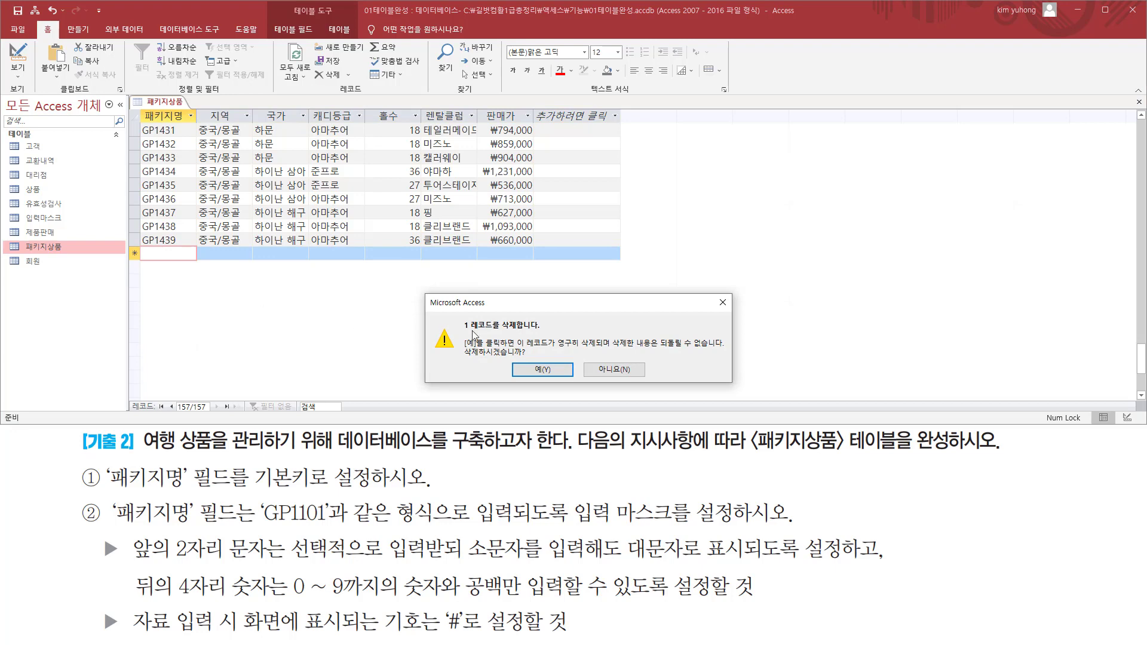
left_click(542, 369)
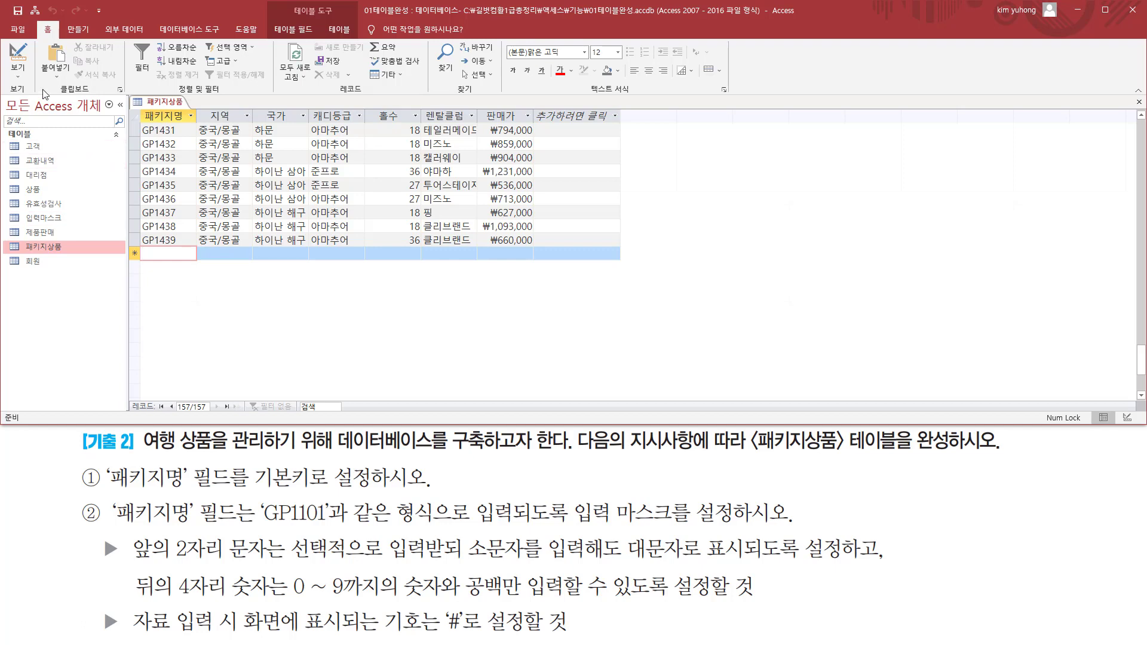
Step: Return the 패키지상품 table to Design view
left_click(23, 58)
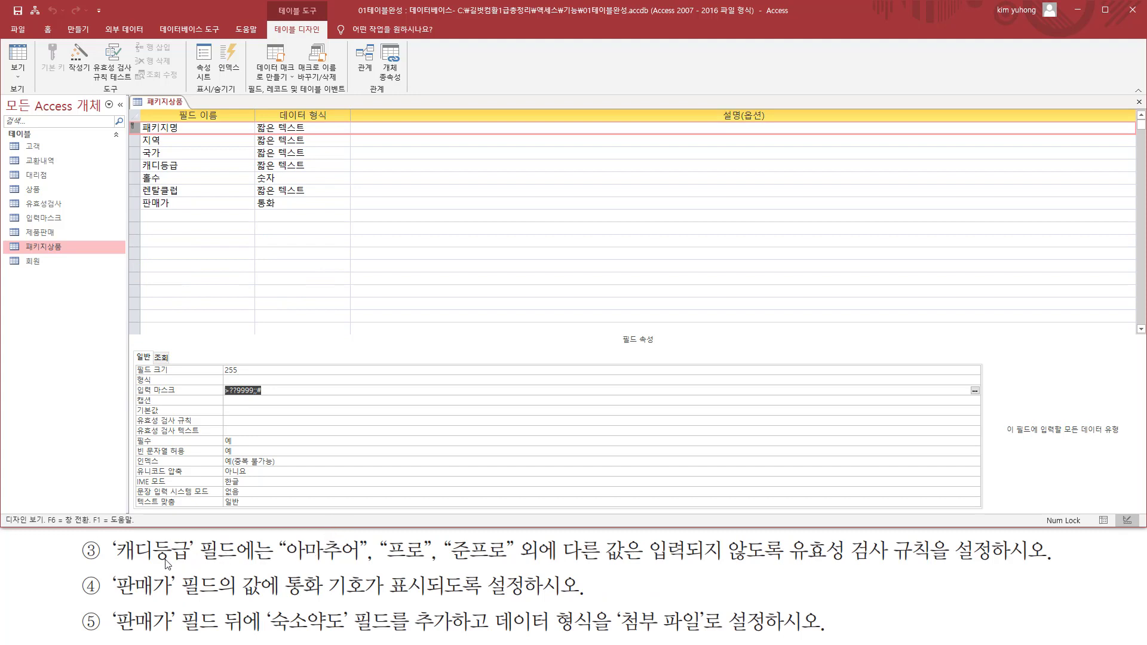
left_click_drag(111, 564, 242, 539)
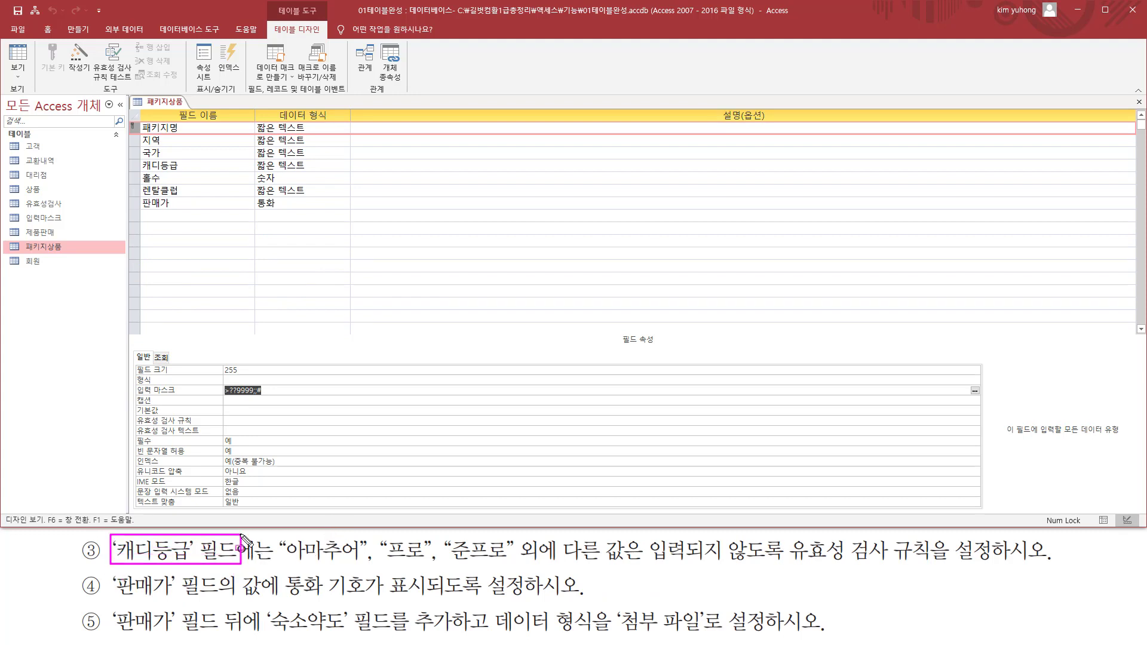
left_click_drag(136, 156, 200, 172)
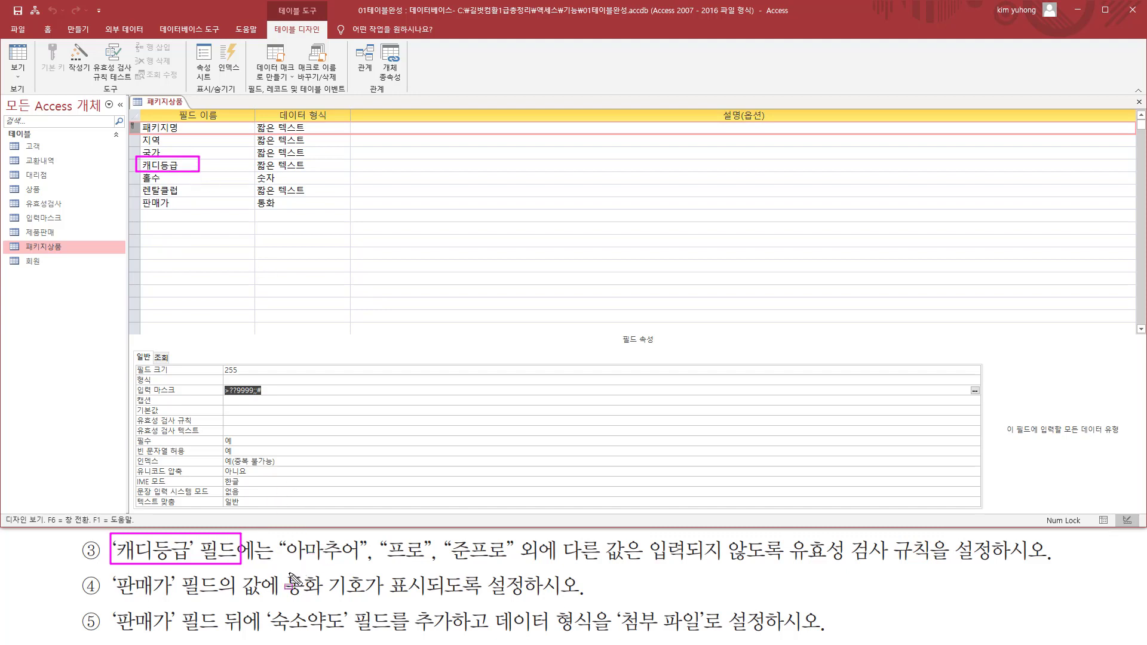
left_click_drag(283, 565, 1041, 564)
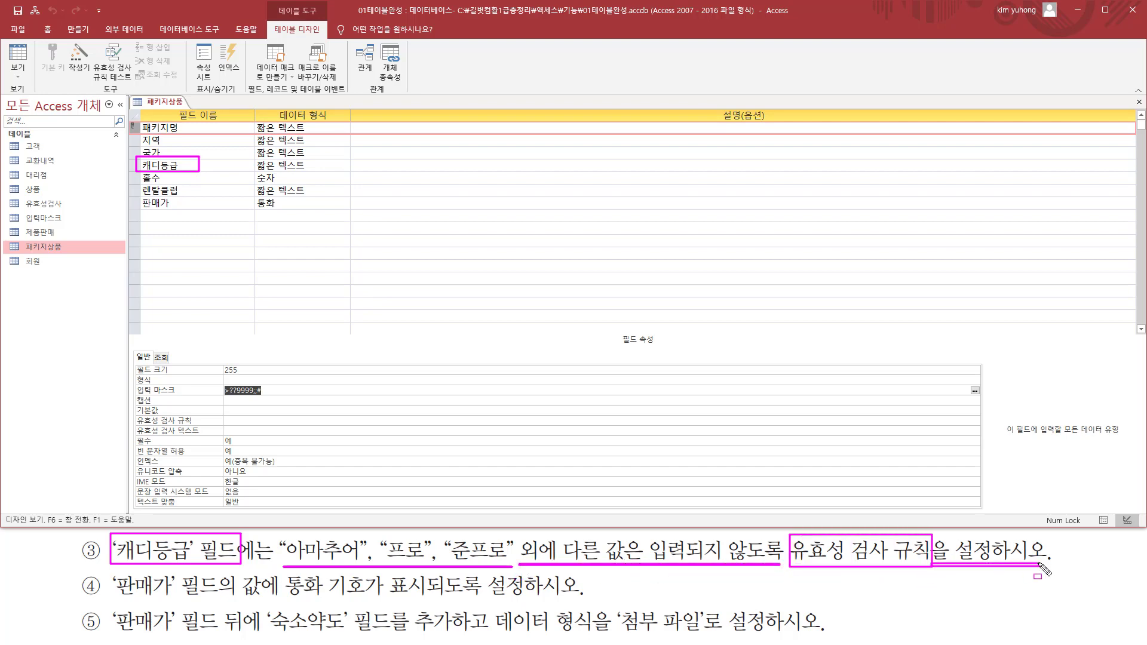
key("Escape")
Step: Set the validation rule of the 캐디등급 field to In ("아마추어","프로","준프로") so that only these three values are accepted
left_click(193, 164)
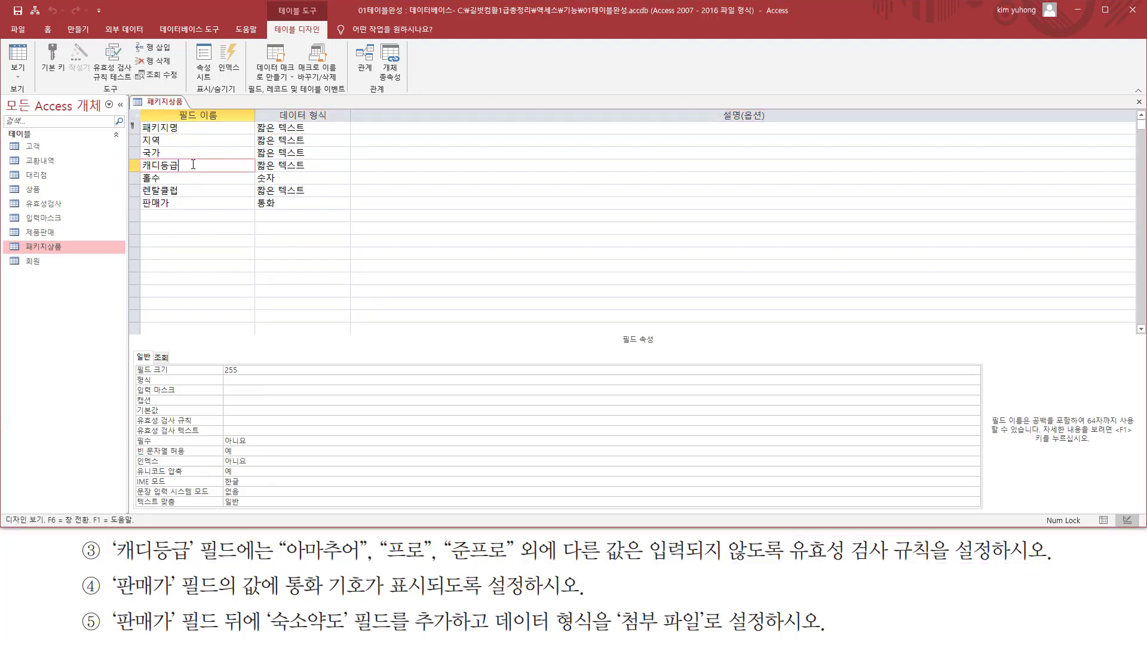
left_click_drag(133, 415, 330, 426)
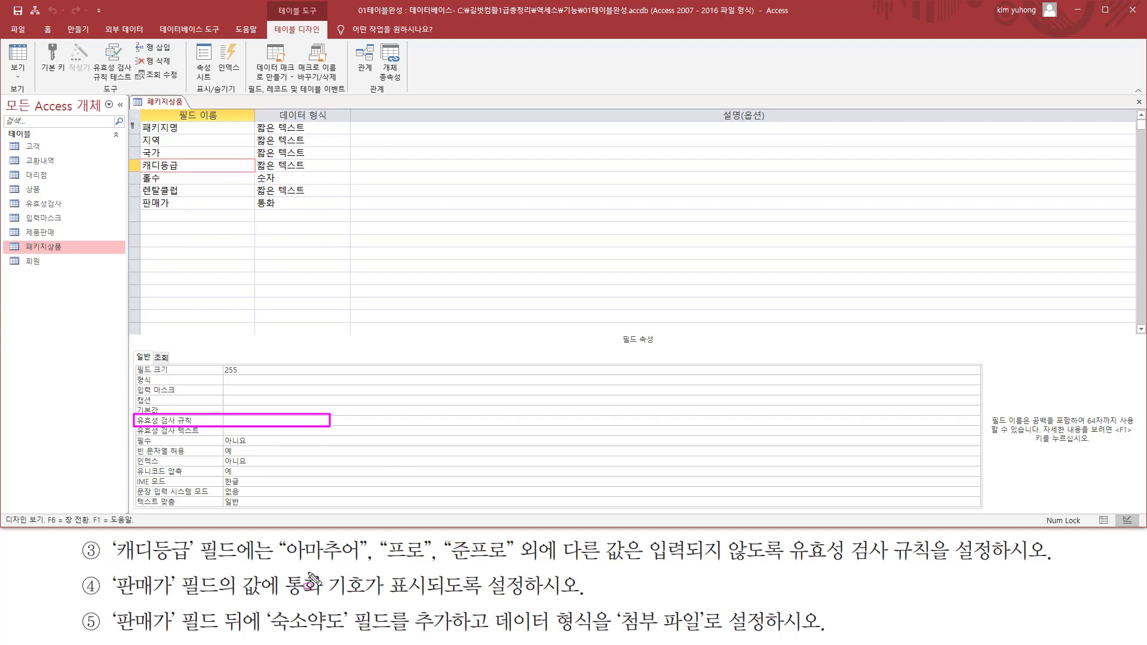
left_click_drag(279, 561, 427, 561)
left_click_drag(452, 561, 508, 561)
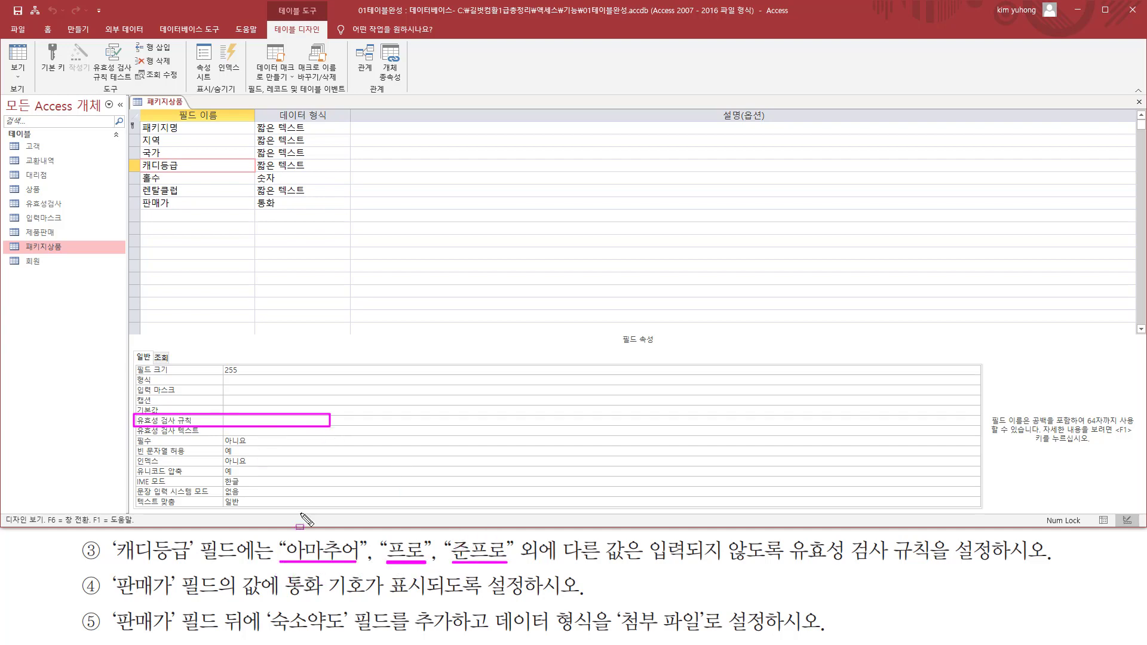
key("Escape")
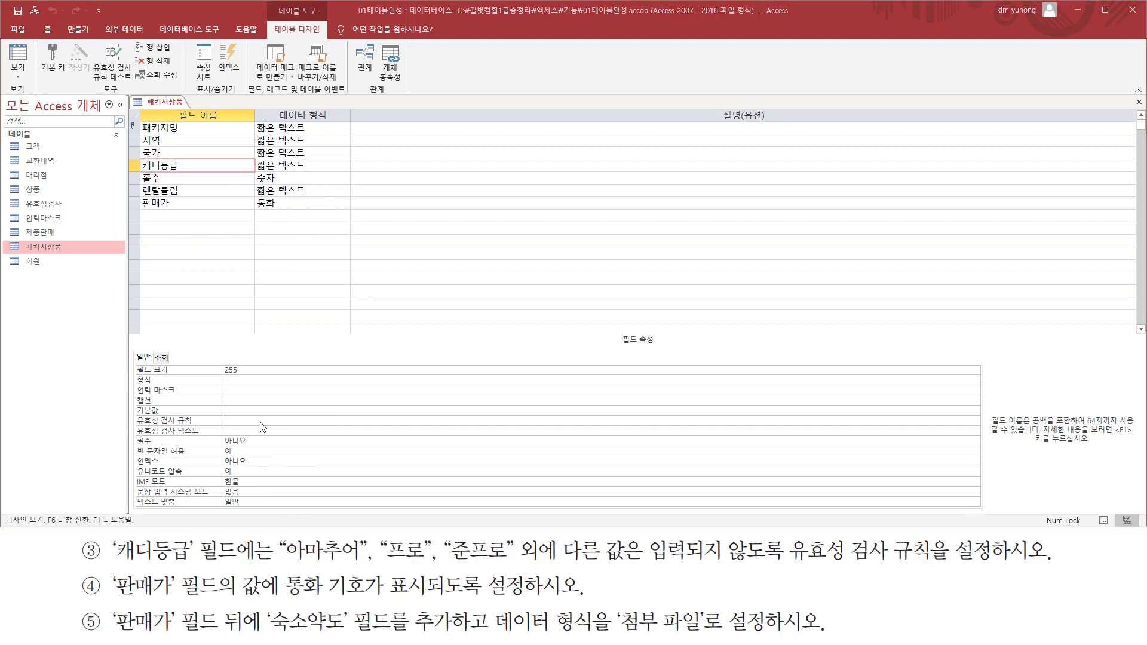
left_click(259, 420)
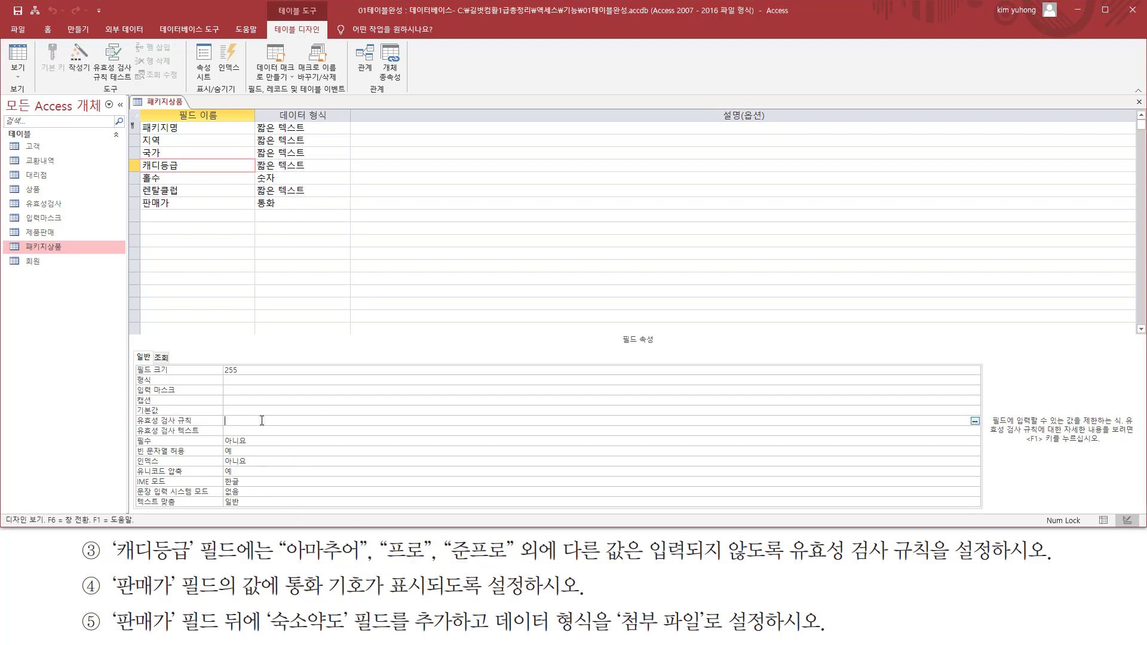
type("ㅑ")
type("n")
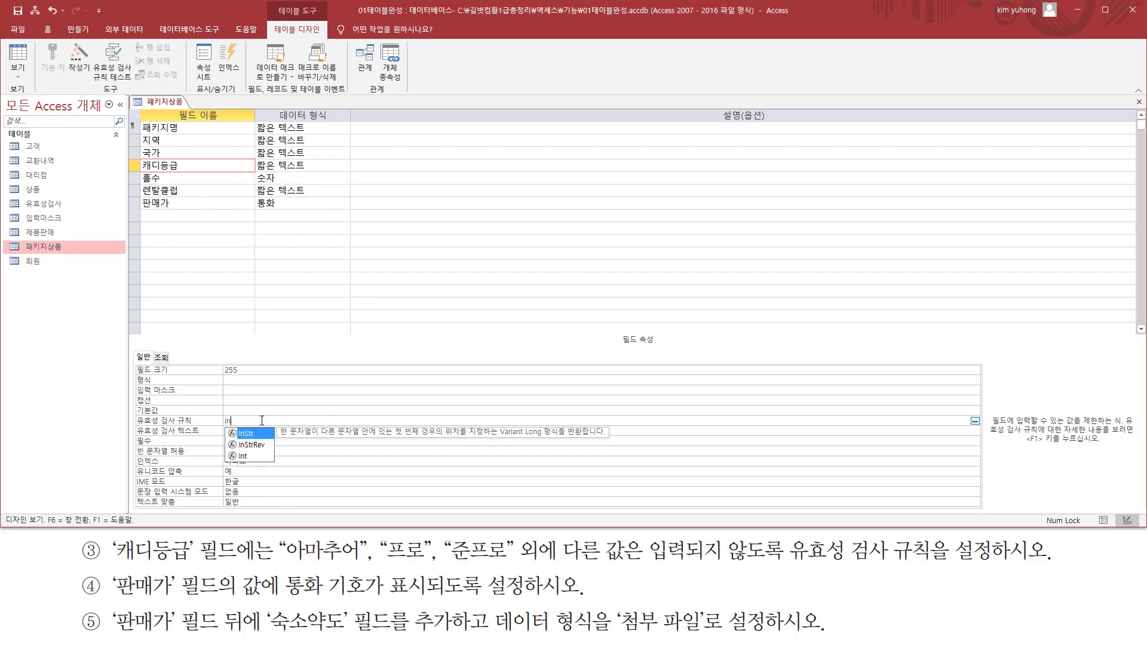
type("(")
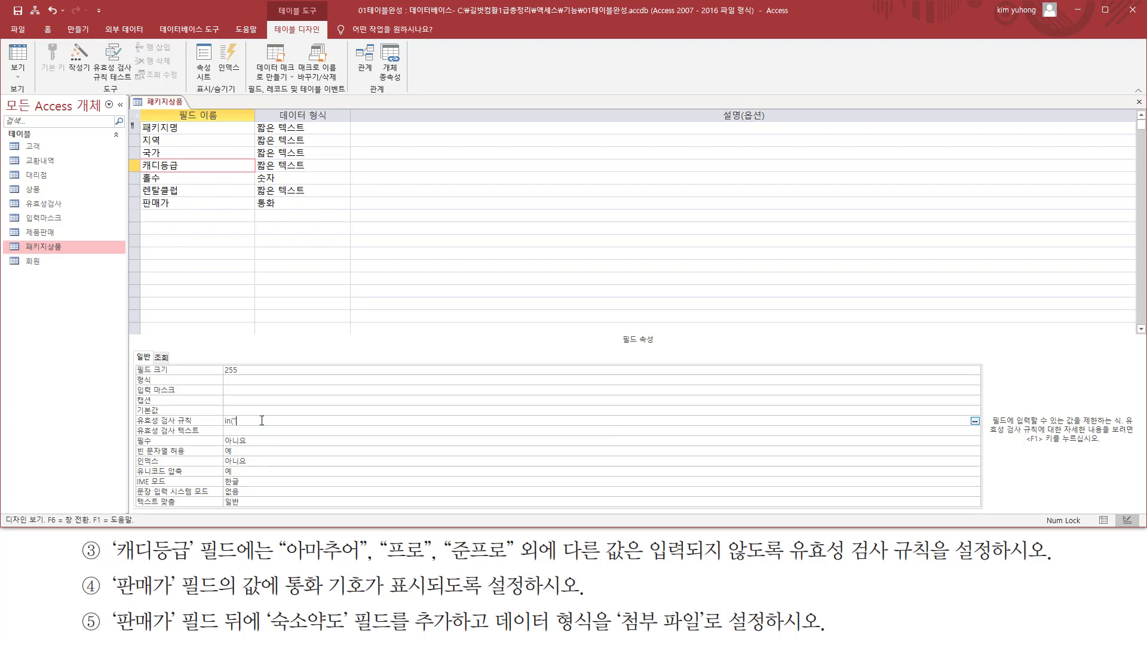
type("\"아마추ㅇ")
type("ㅓ\"")
type(",\"프로")
type("\",\"준")
type("프로")
type("\"")
key("Return")
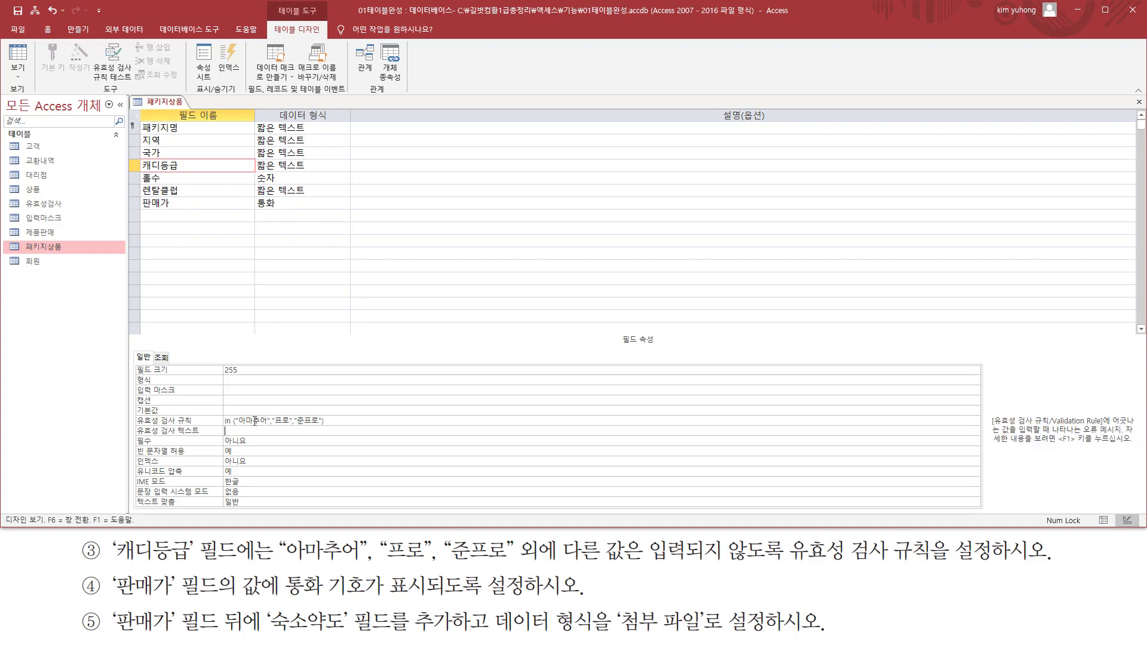
left_click_drag(337, 420, 186, 418)
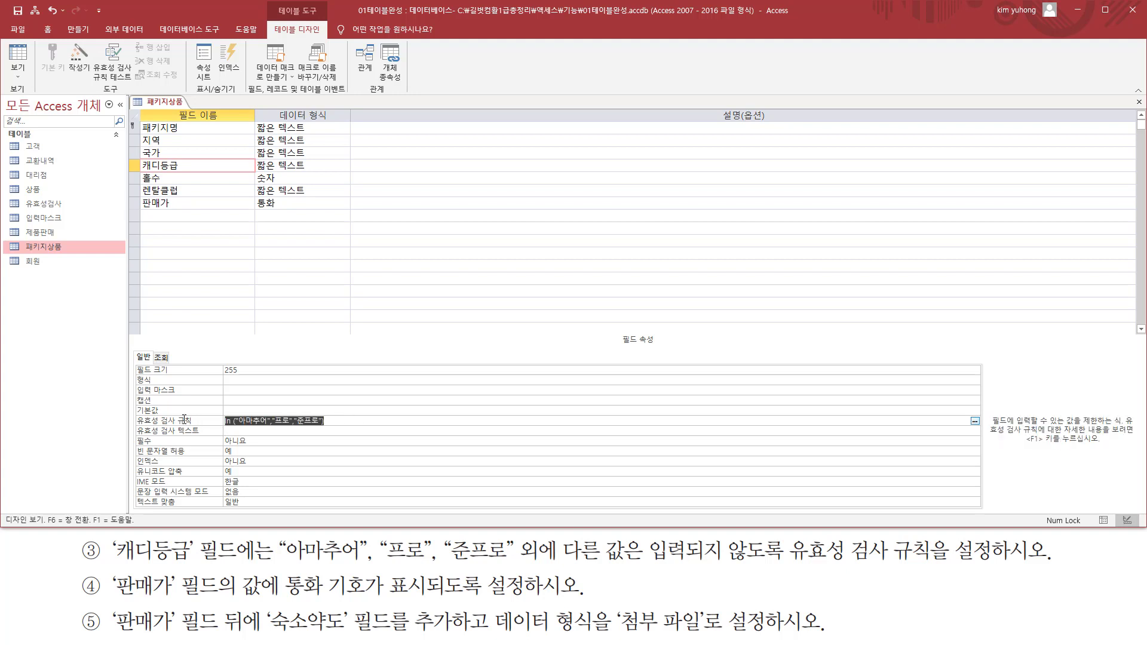
left_click(340, 422)
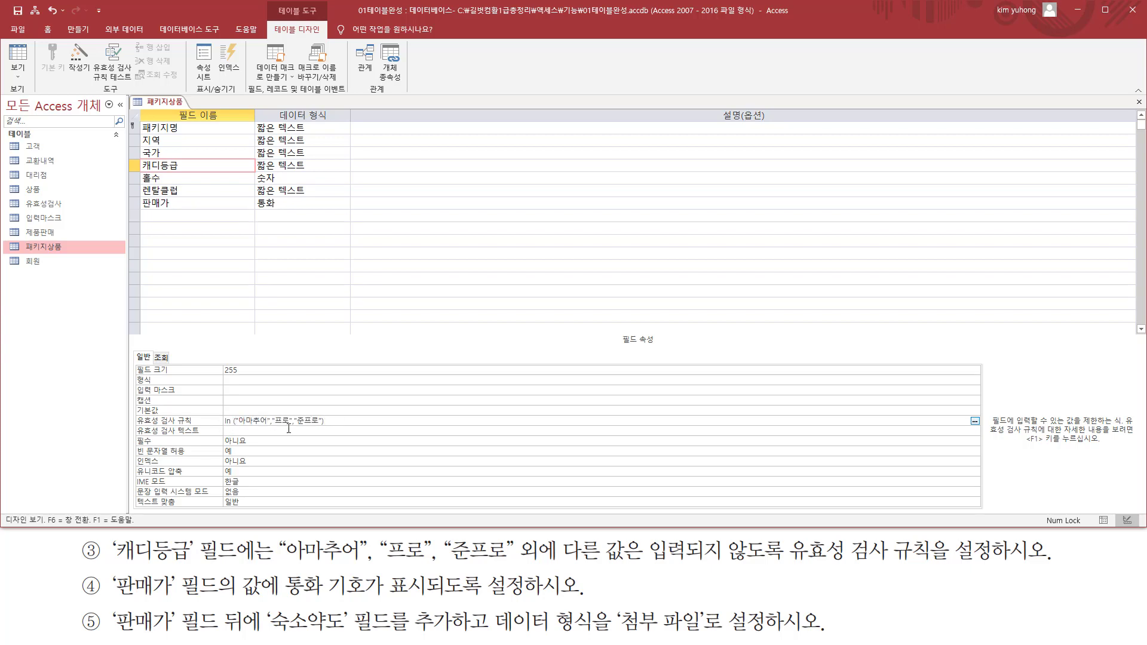
Step: Rewrite the validation rule of the 캐디등급 field as "아마추어" Or "프로" Or "준프로"
key("BackSpace")
key("BackSpace")
key("BackSpace")
key("BackSpace")
key("BackSpace")
type("or")
key("Delete")
type("\"프로\" or")
left_click(288, 429)
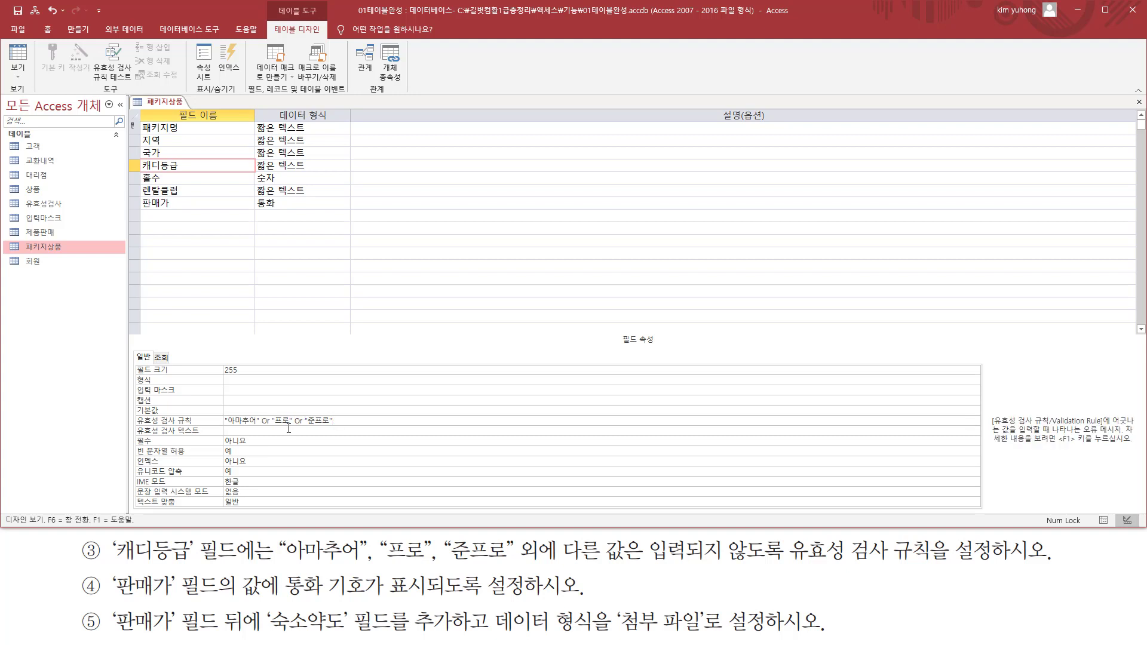
mouse_move(221, 426)
left_mouse_down()
mouse_move(334, 426)
mouse_move(340, 415)
left_mouse_up()
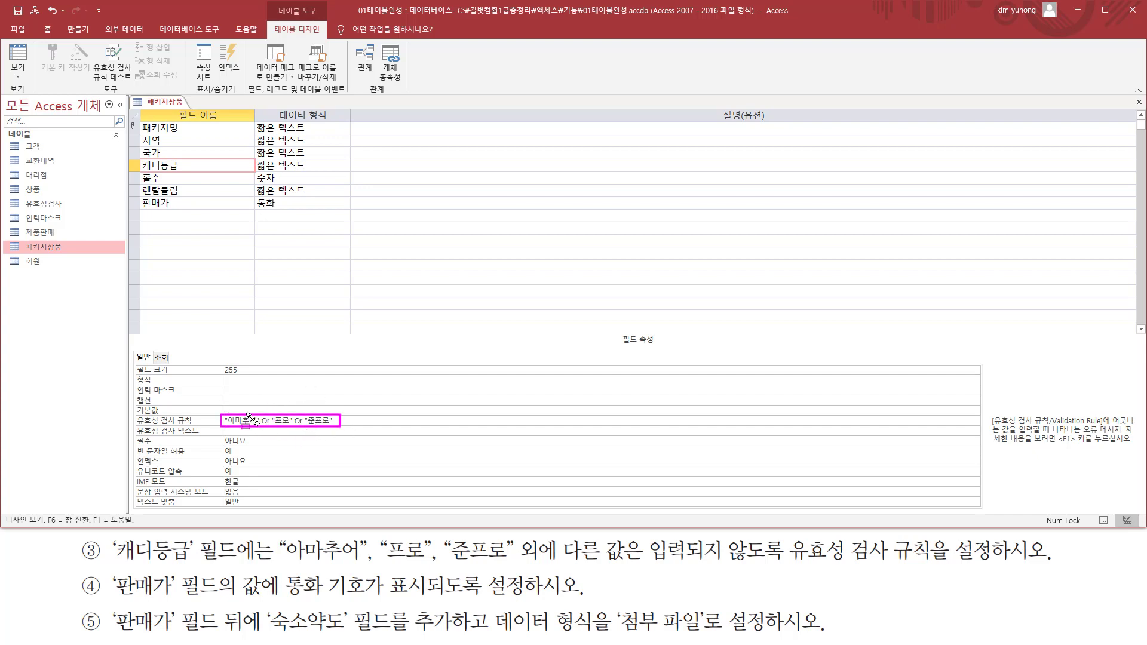
key("Escape")
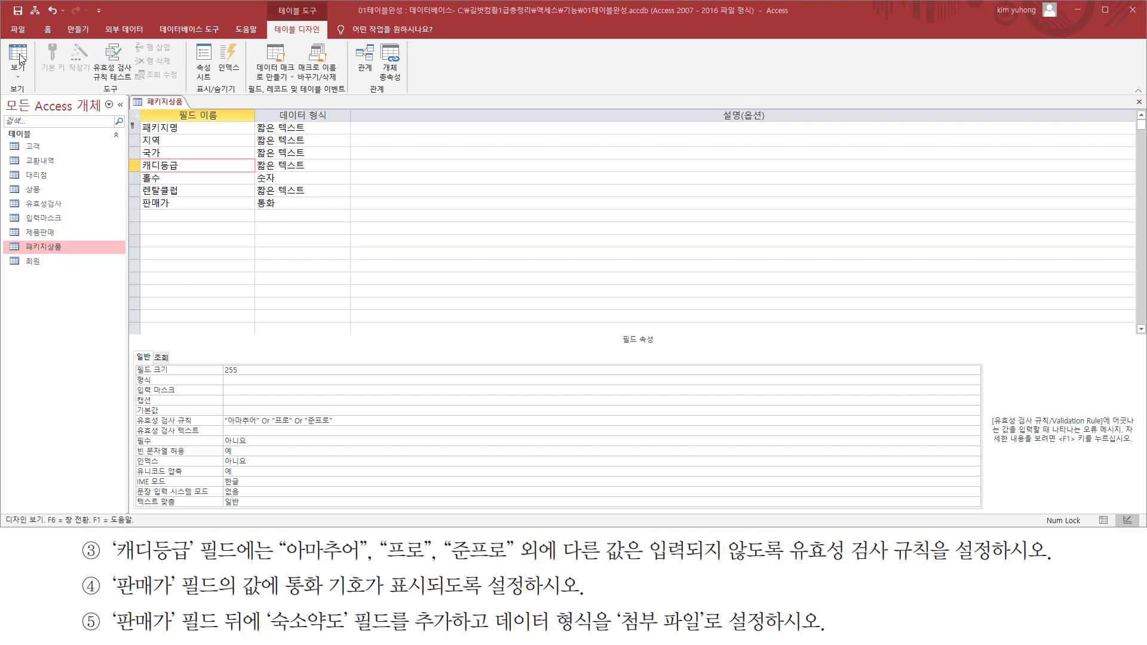
Step: Switch the 패키지상품 table to Datasheet view, saving the design and testing the existing data against the new rule
left_click(18, 56)
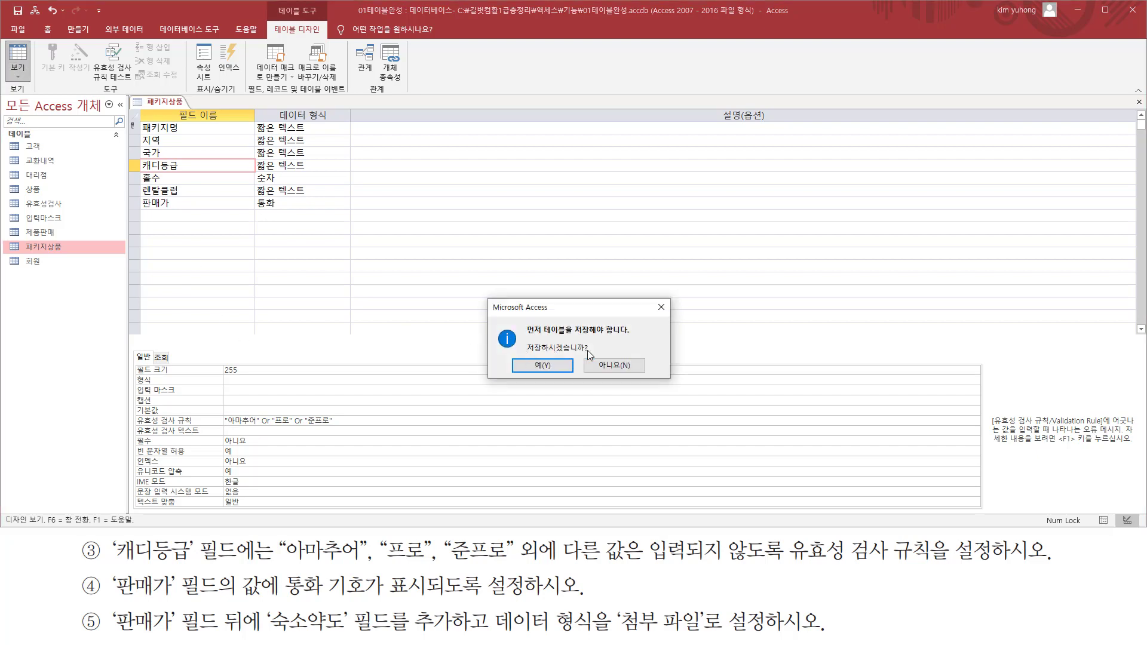
left_click(541, 366)
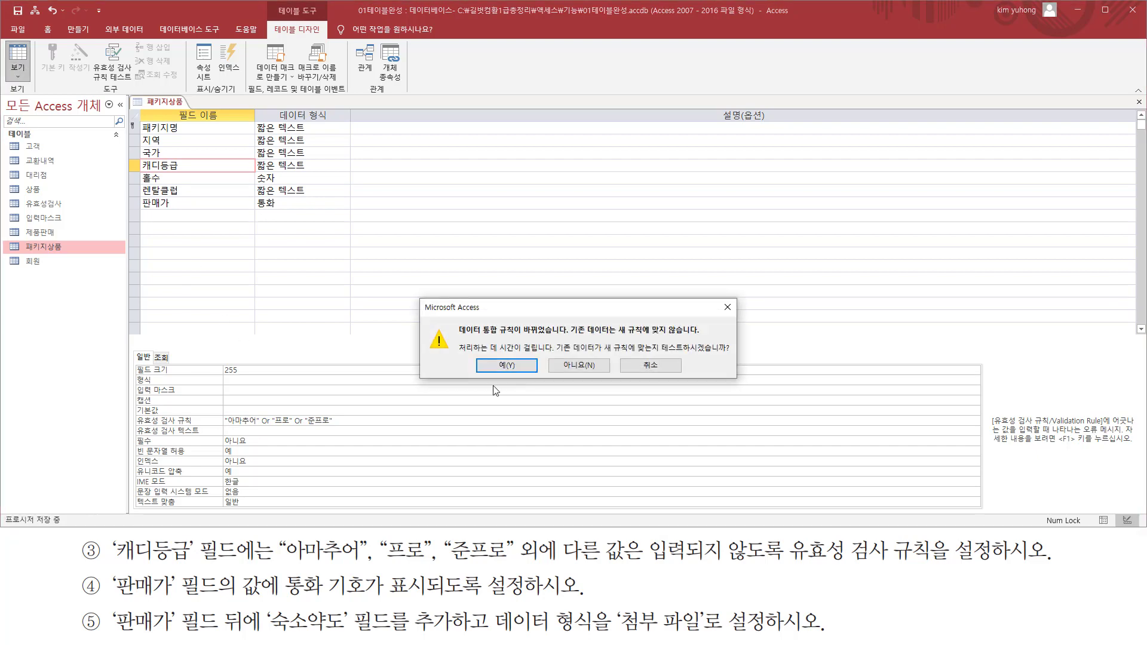
left_click_drag(459, 337, 541, 337)
left_click_drag(662, 353, 732, 352)
left_click_drag(488, 357, 537, 377)
left_click(507, 365)
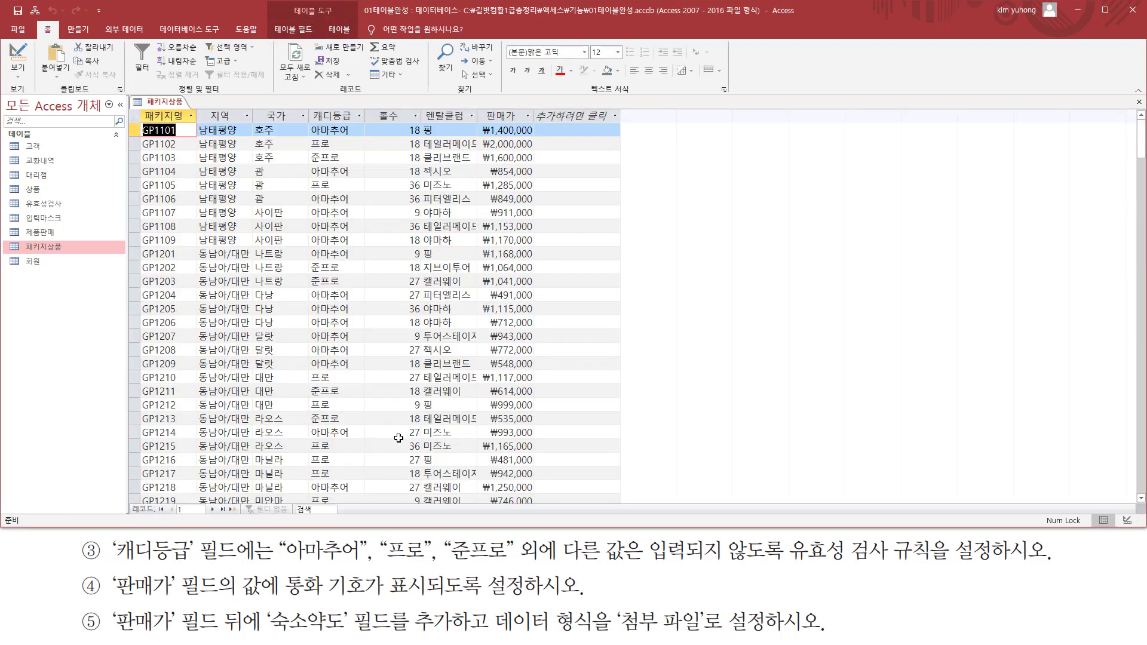
Step: Test the validation rule with the allowed value 프로 in the 캐디등급 field of a new record
scroll(310, 388, "down", 20)
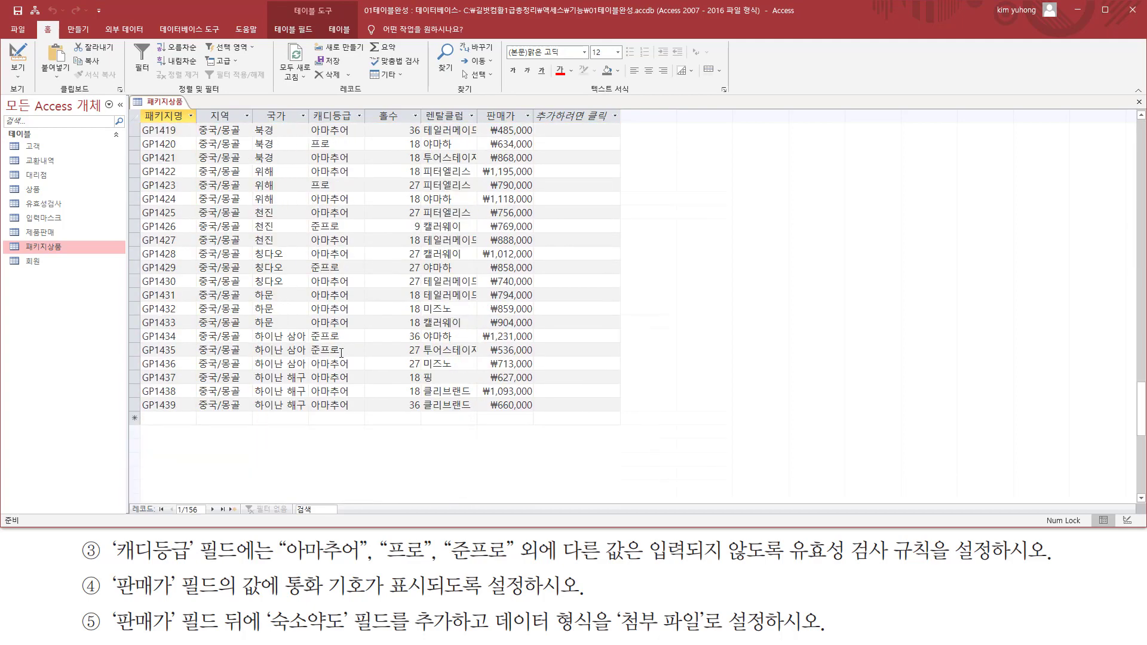
left_click(327, 336)
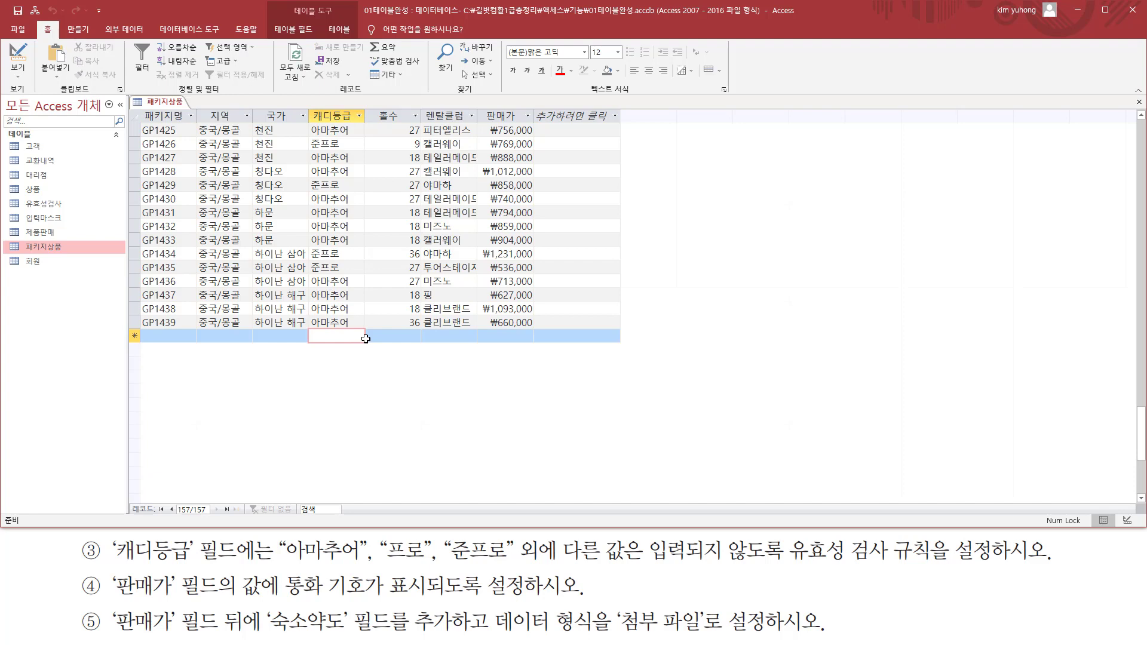
type("vm")
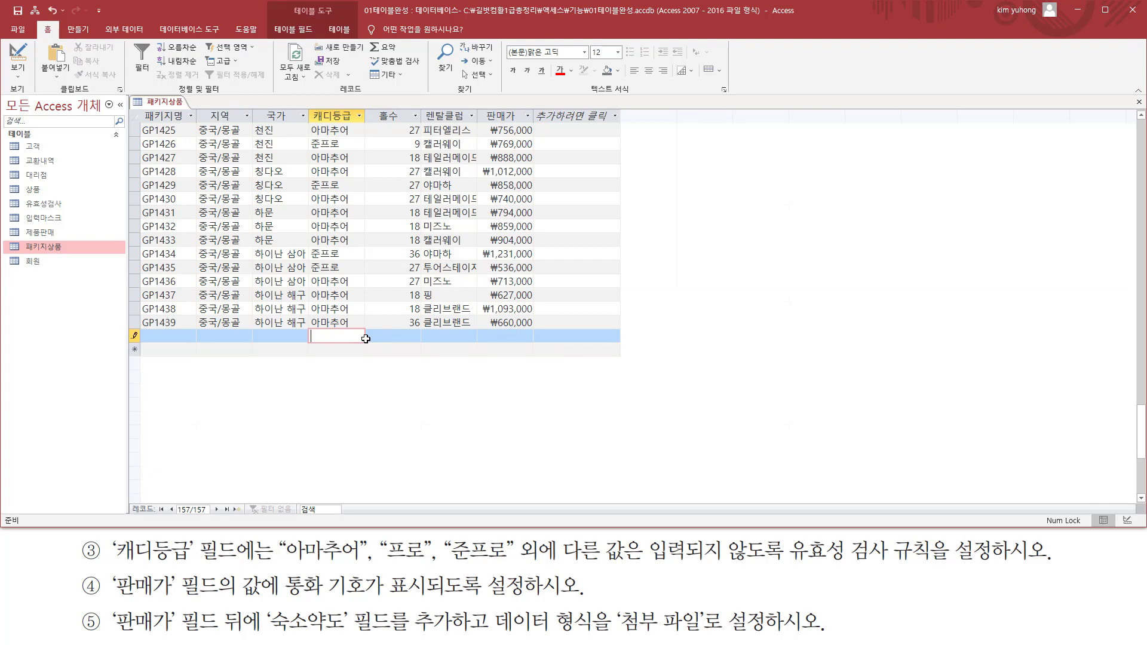
type("fh")
key("Tab")
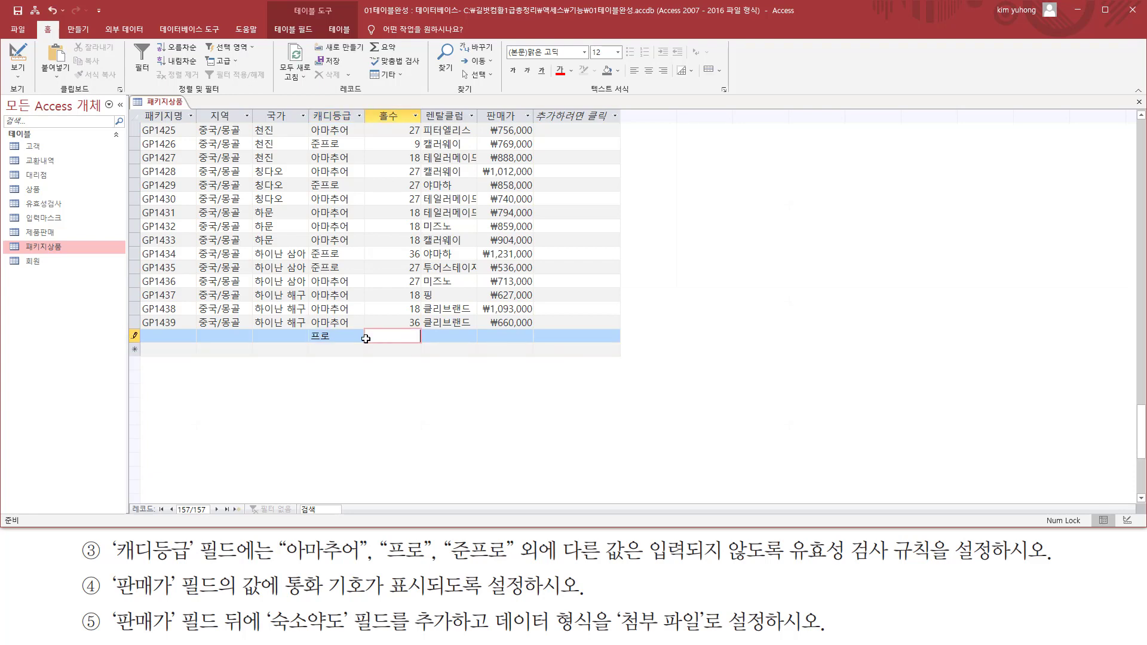
Step: Try the disallowed value asfd in the new record's 캐디등급 field, dismiss the alert and discard the test entry
key("shift+Tab")
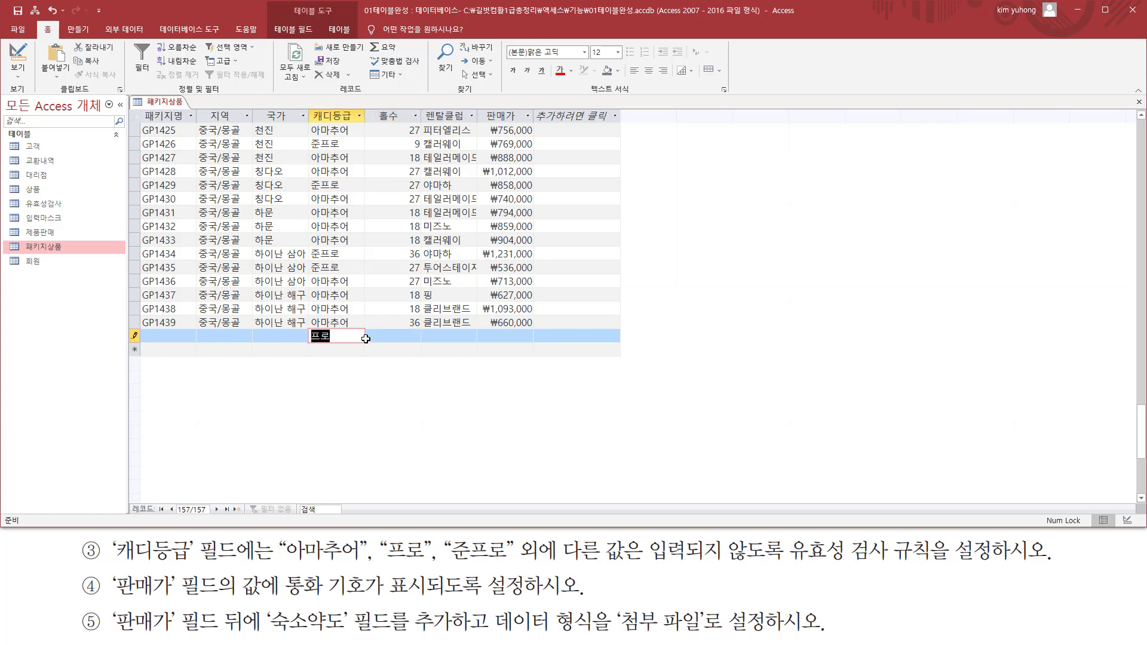
key("BackSpace")
type("ㅁㄴㄹㅇ")
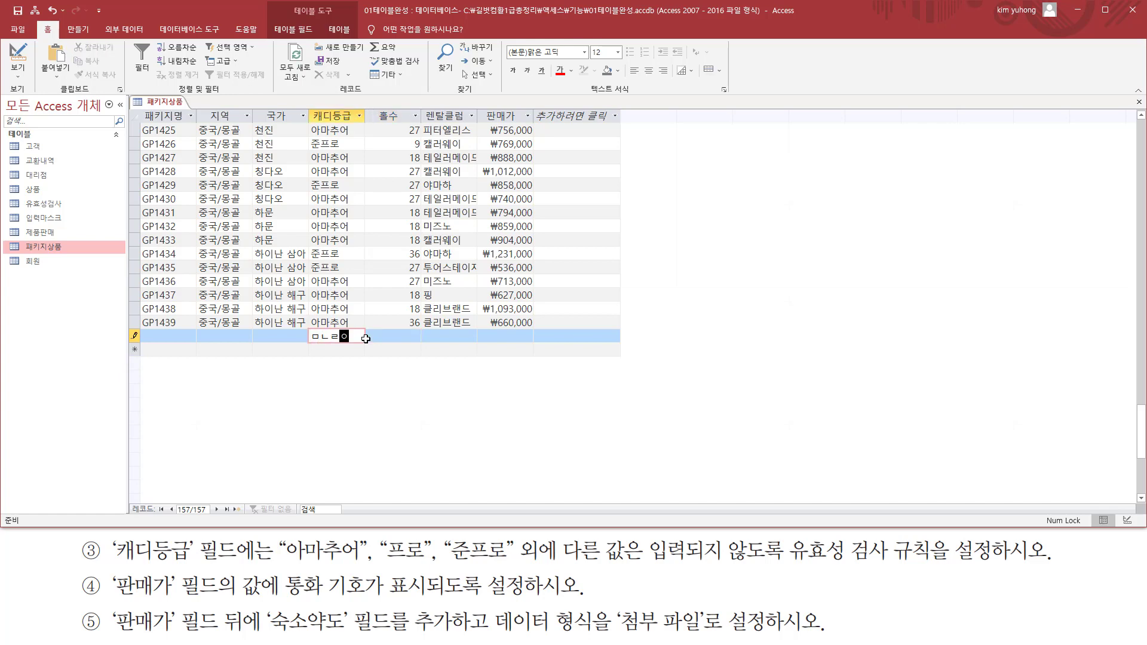
left_click(366, 339)
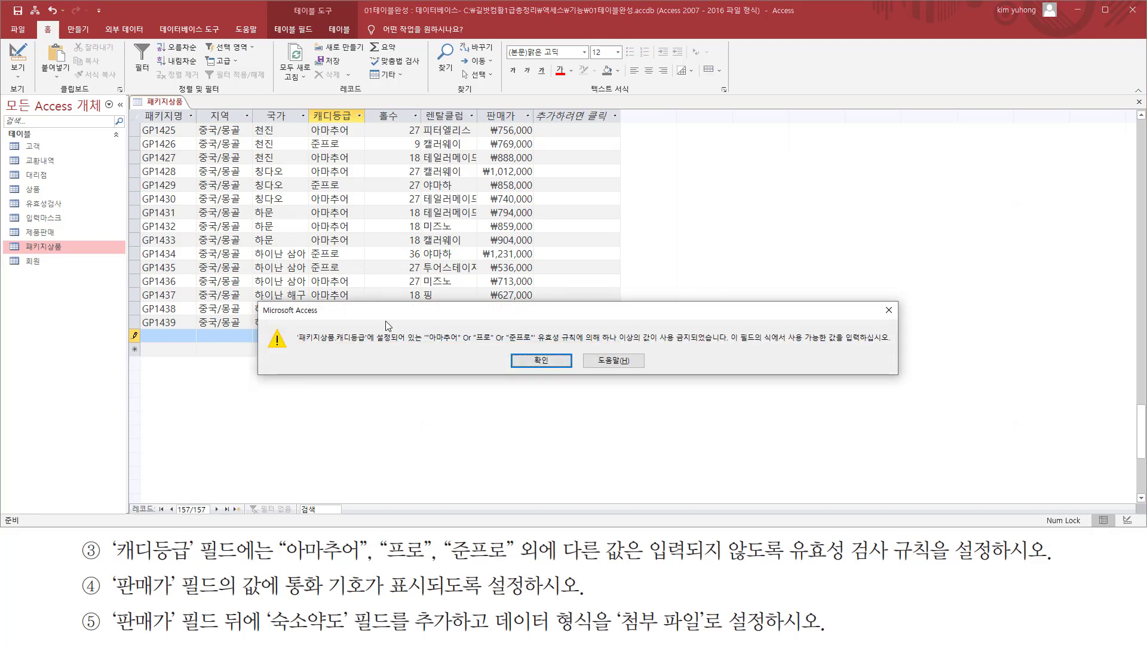
mouse_move(401, 311)
left_mouse_down()
mouse_move(396, 385)
mouse_move(484, 418)
mouse_move(880, 419)
left_mouse_up()
key("ctrl+2")
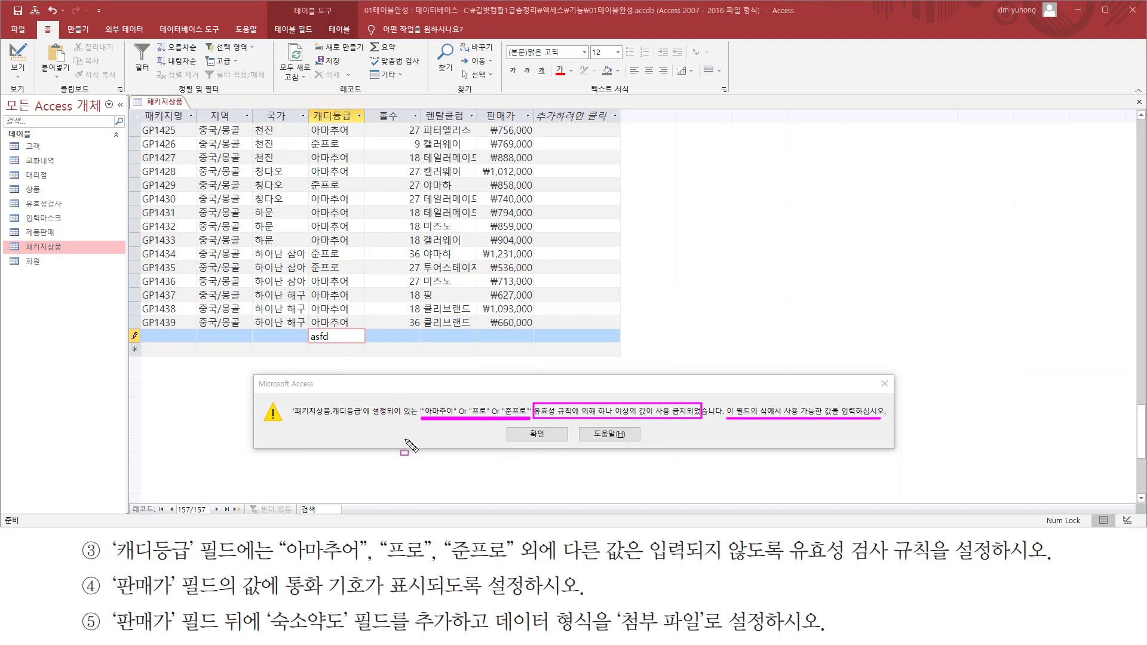
left_click_drag(282, 563, 781, 563)
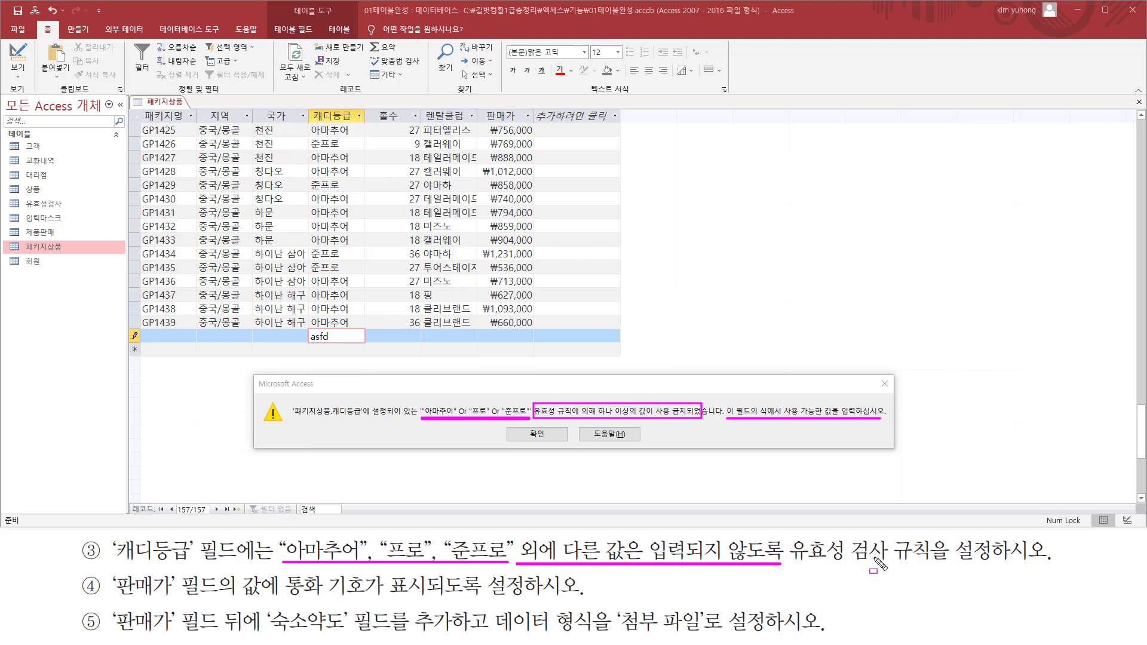
left_click_drag(308, 342, 346, 341)
key("Escape")
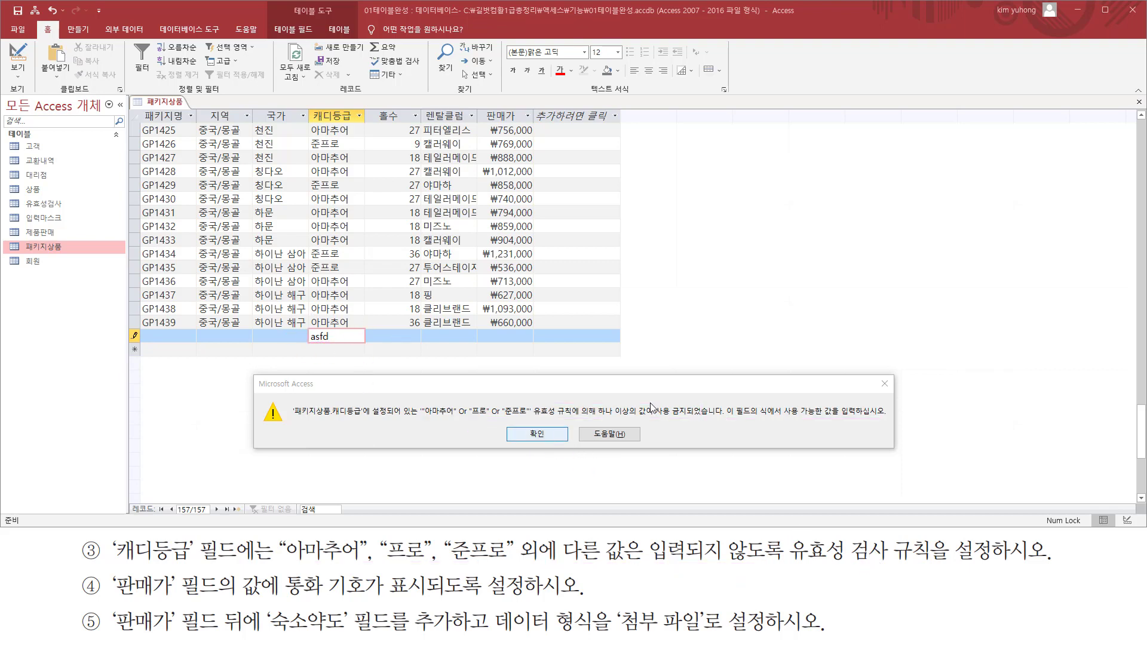
left_click(885, 384)
key("Escape")
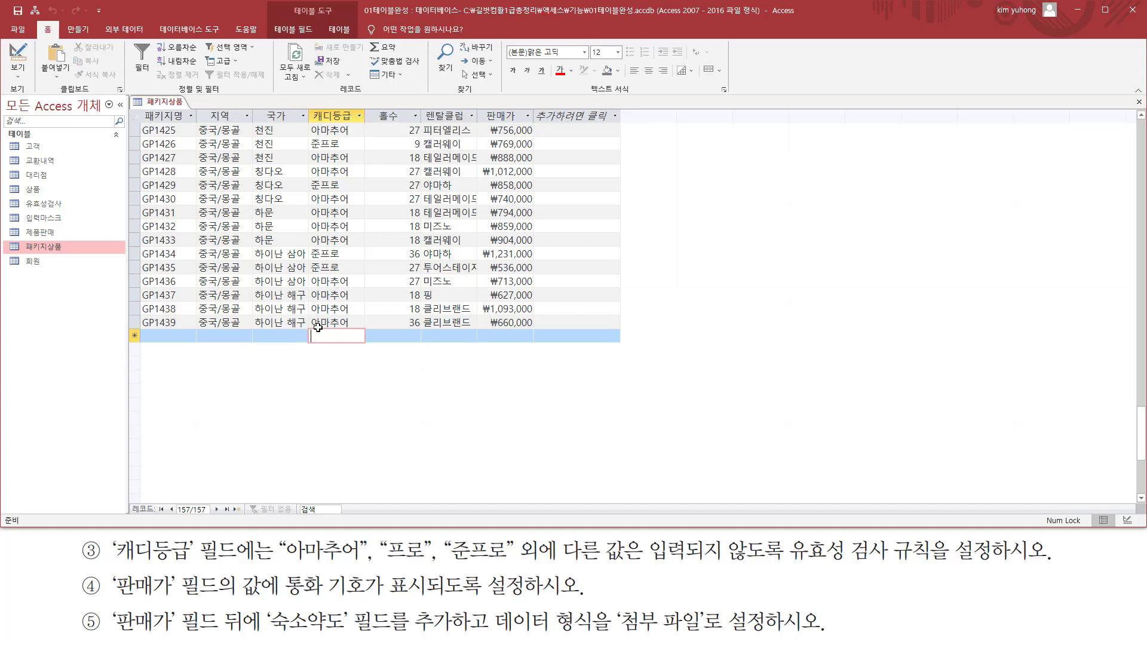
Step: Return the 패키지상품 table to Design view and set the format of the 판매가 field to 통화
left_click(18, 57)
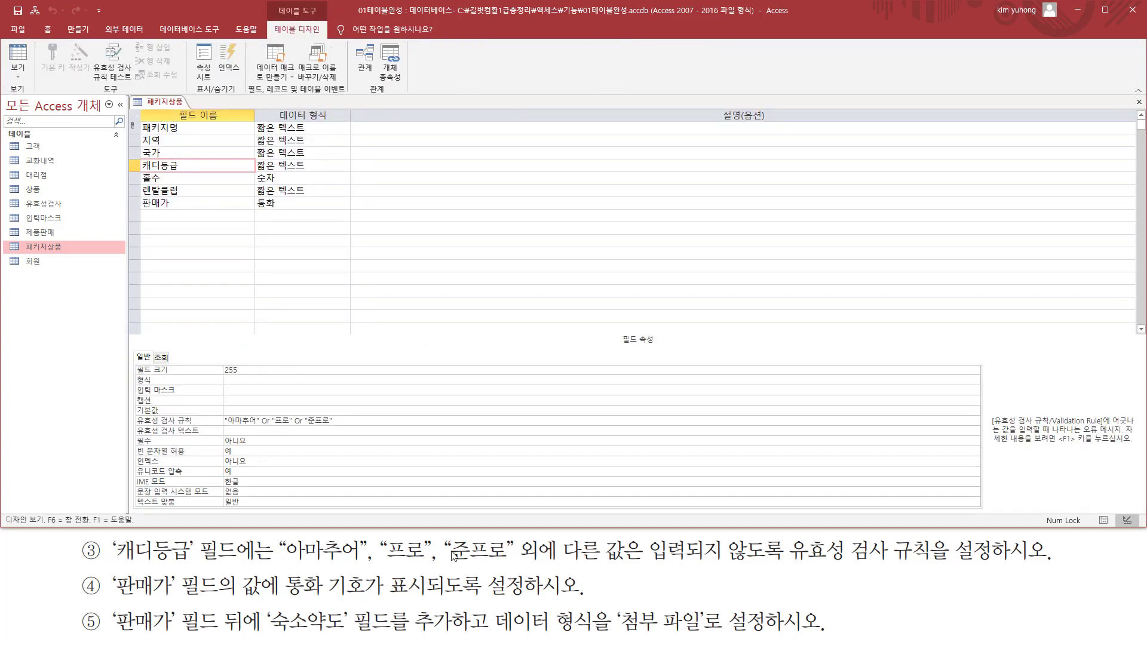
mouse_move(110, 596)
left_mouse_down()
mouse_move(182, 595)
mouse_move(170, 573)
left_mouse_up()
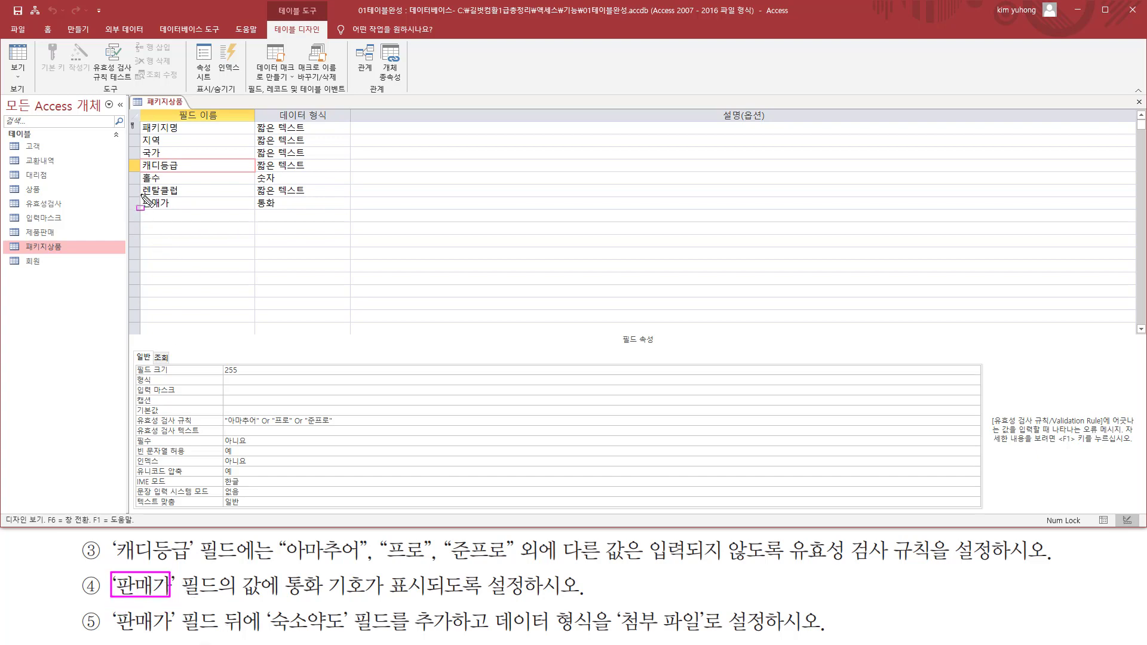
left_click_drag(140, 195, 177, 212)
mouse_move(282, 570)
left_mouse_down()
mouse_move(304, 601)
mouse_move(536, 598)
left_mouse_up()
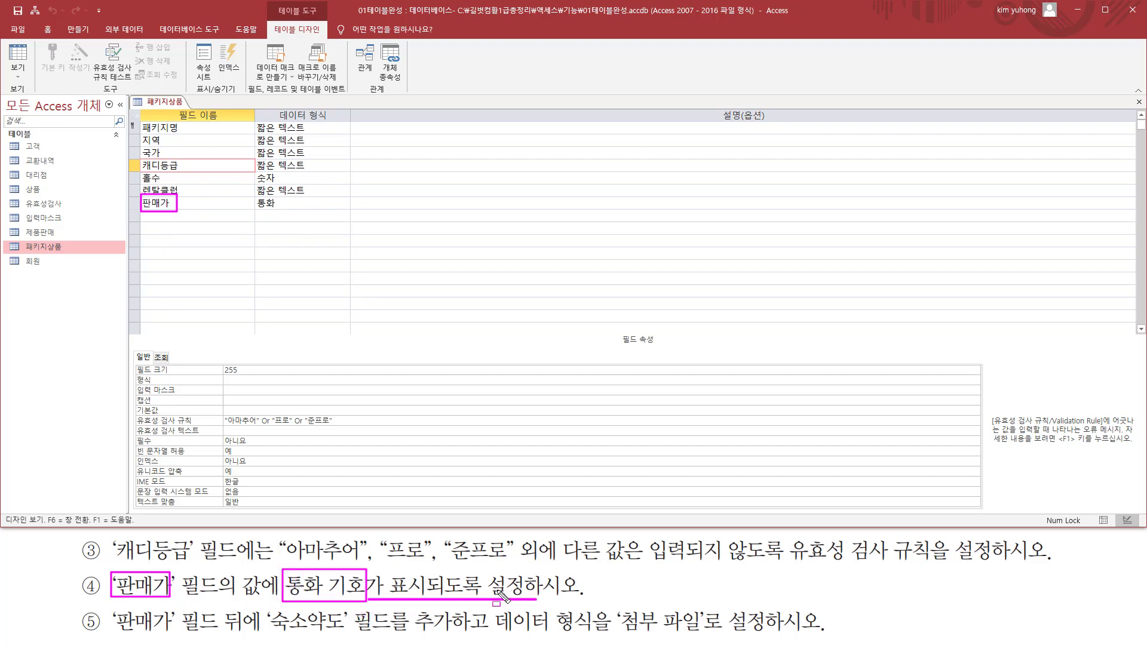
key("Escape")
left_click(188, 201)
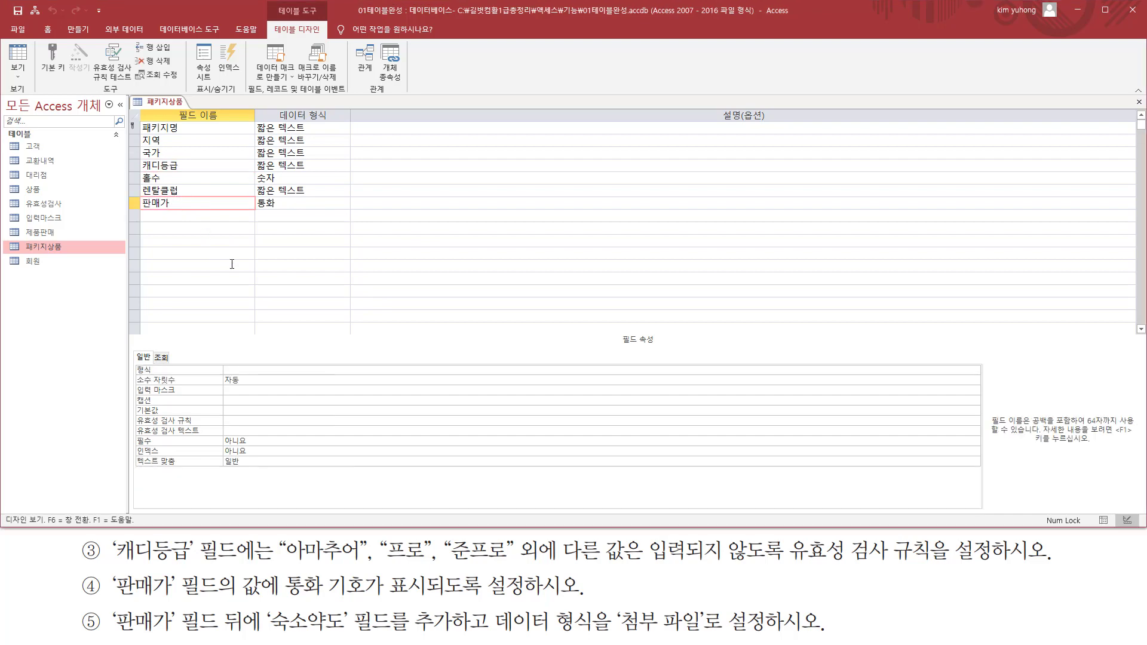
mouse_move(134, 365)
left_mouse_down()
mouse_move(290, 387)
mouse_move(860, 387)
left_mouse_up()
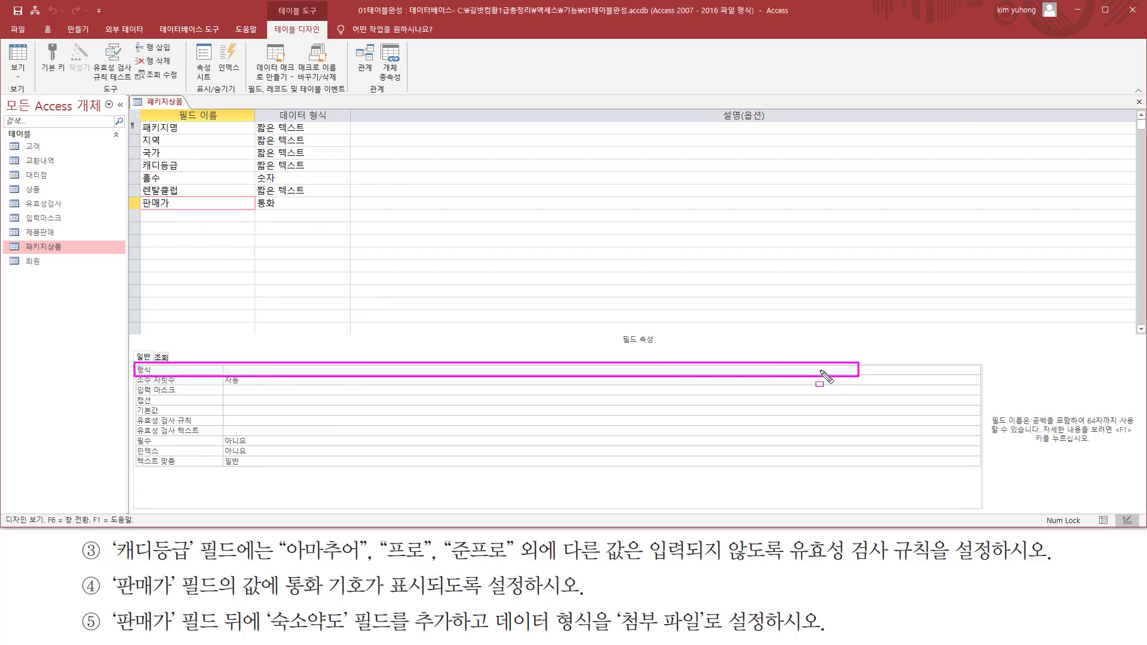
key("Escape")
left_click(800, 371)
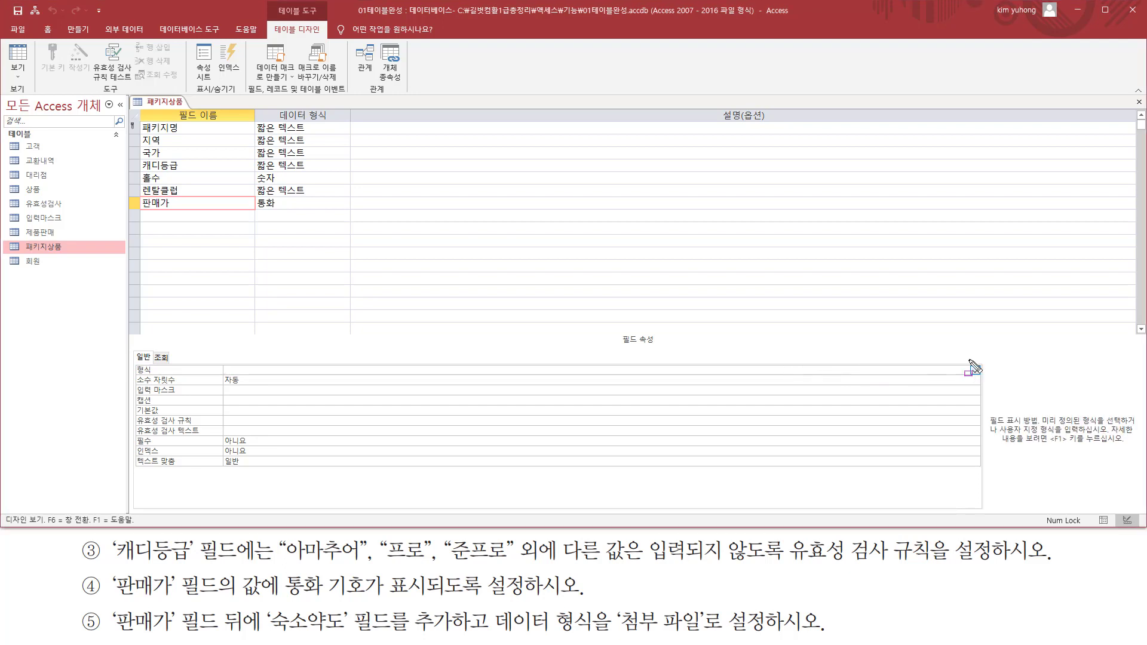
left_click_drag(969, 360, 982, 388)
key("Escape")
left_click(975, 371)
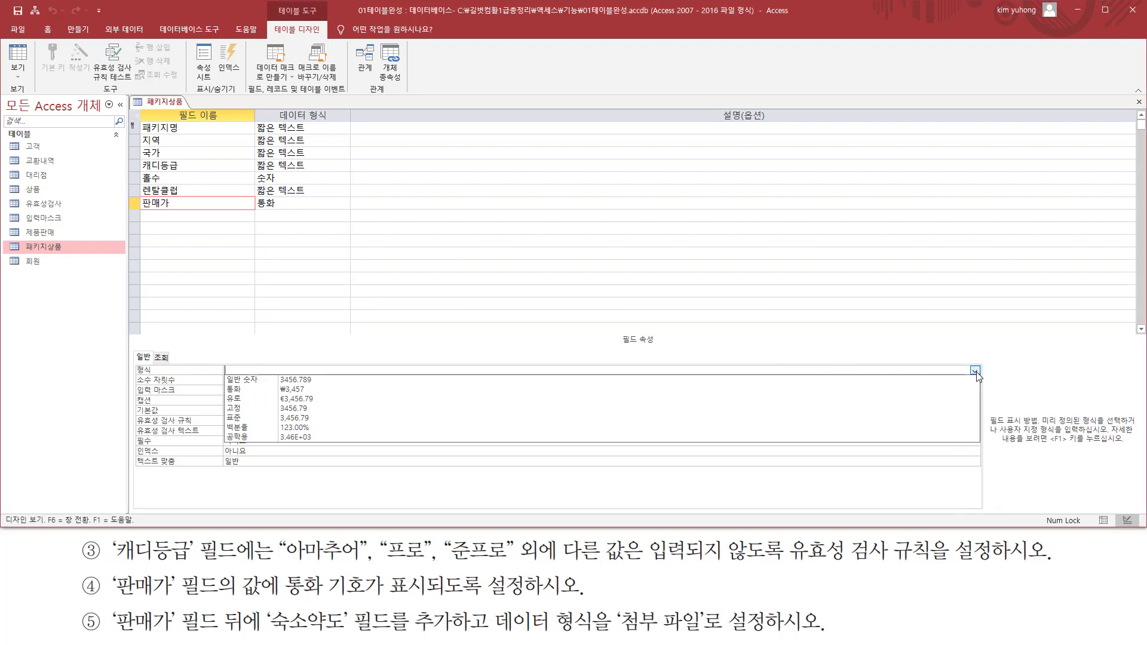
left_click(450, 389)
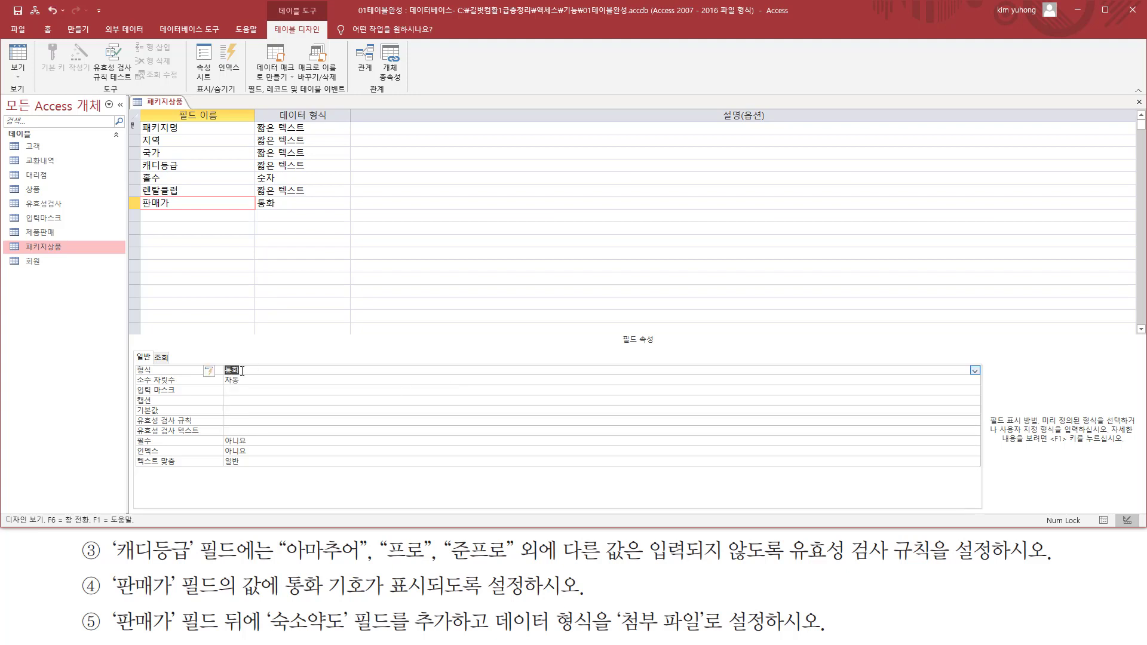
Step: Save the table design and check the currency symbols of the 판매가 column in Datasheet view
left_click(18, 58)
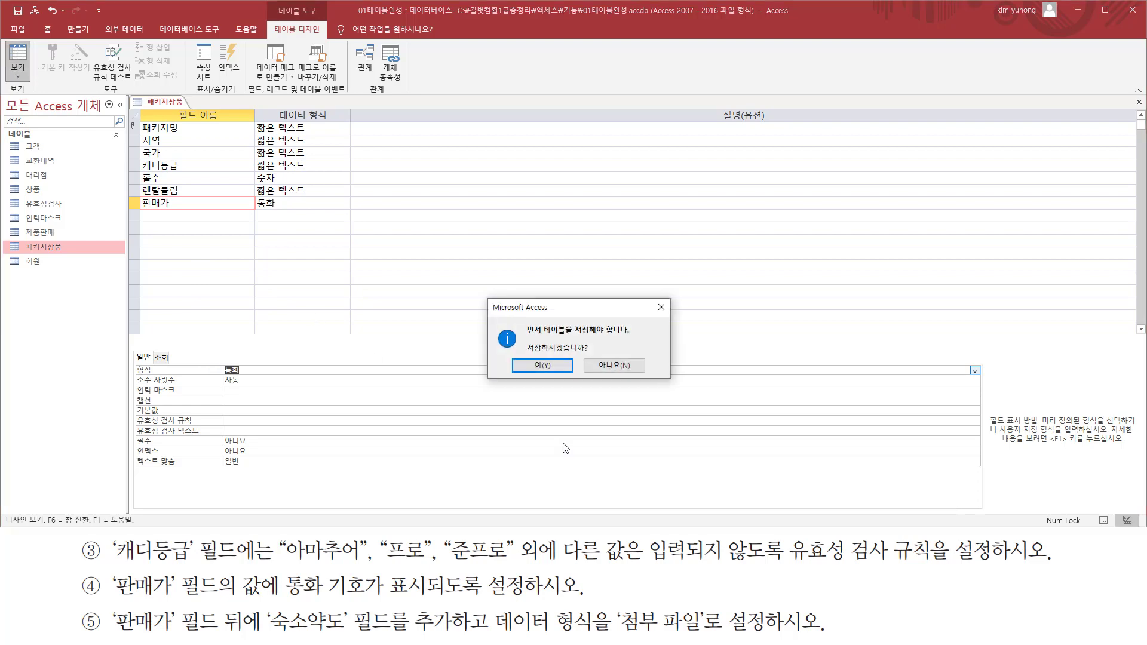
left_click(549, 362)
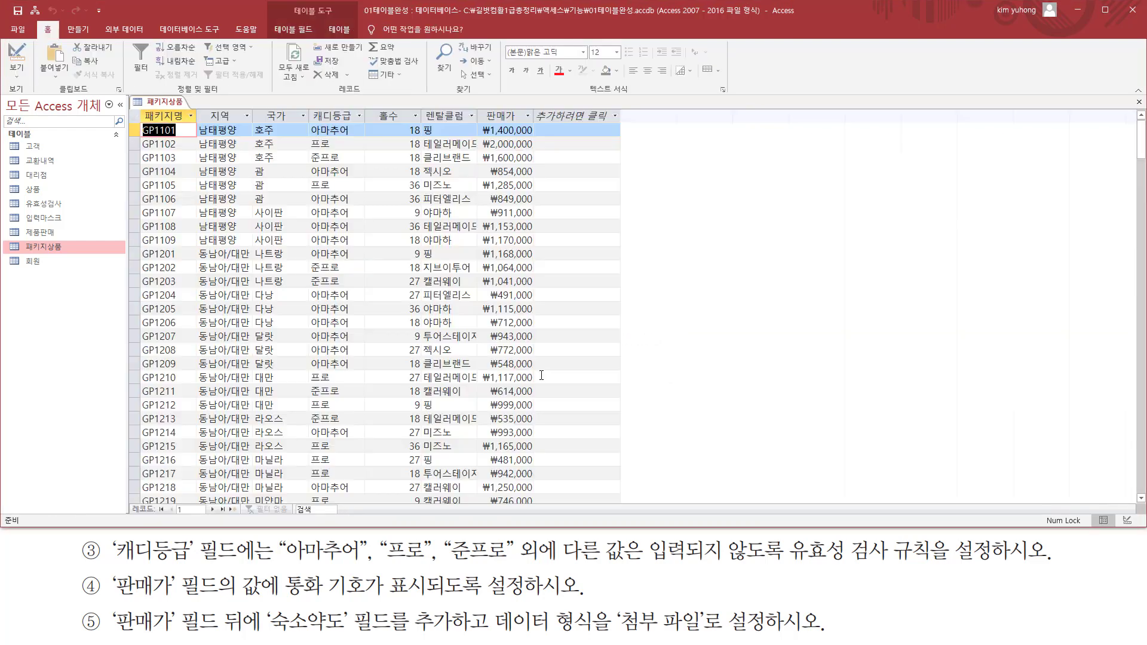
mouse_move(478, 119)
left_mouse_down()
mouse_move(484, 472)
mouse_move(536, 508)
left_mouse_up()
key("Escape")
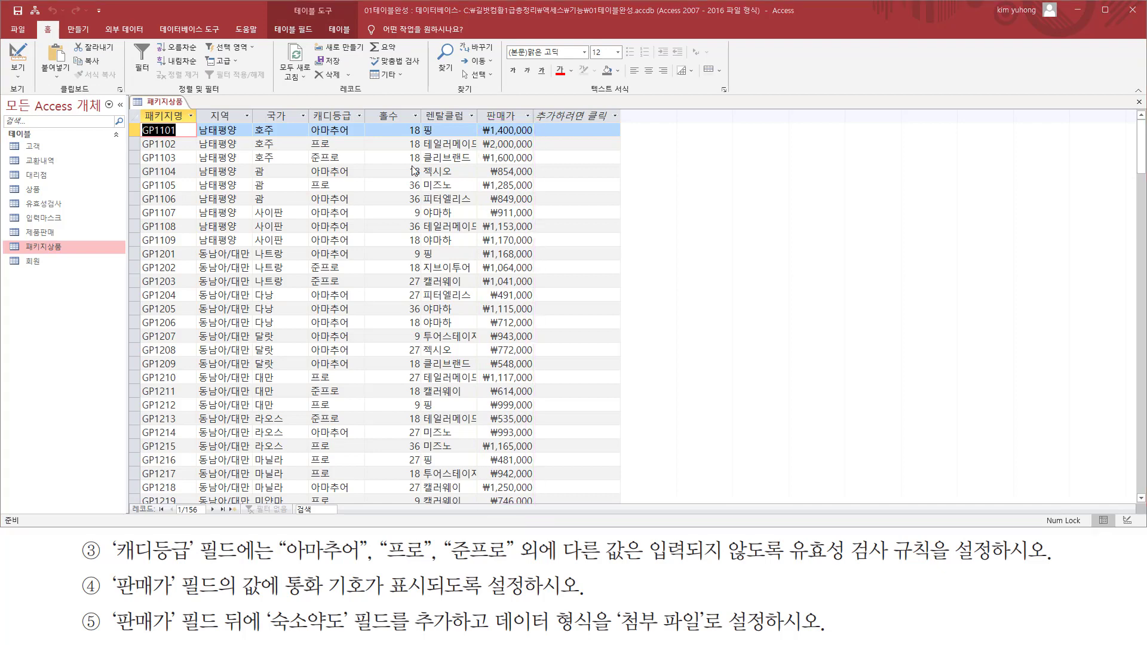
Step: Back in Design view, add a new field named 숙소약도 directly after the 판매가 field
left_click(17, 59)
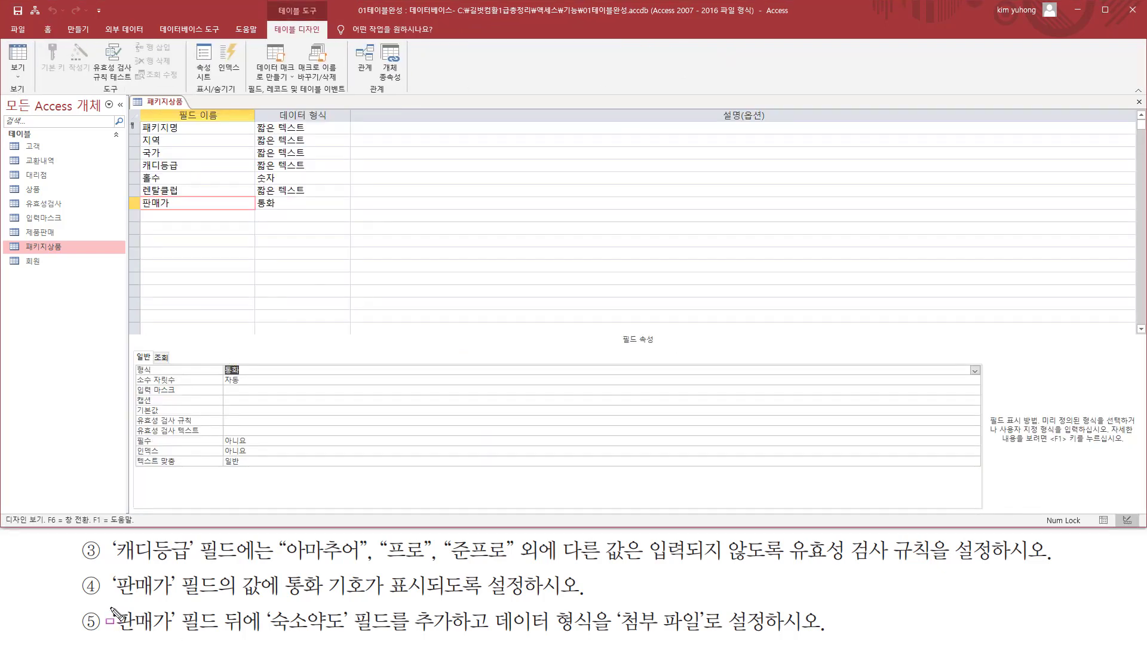
mouse_move(111, 608)
left_mouse_down()
mouse_move(174, 636)
mouse_move(454, 608)
mouse_move(591, 634)
mouse_move(702, 638)
left_mouse_up()
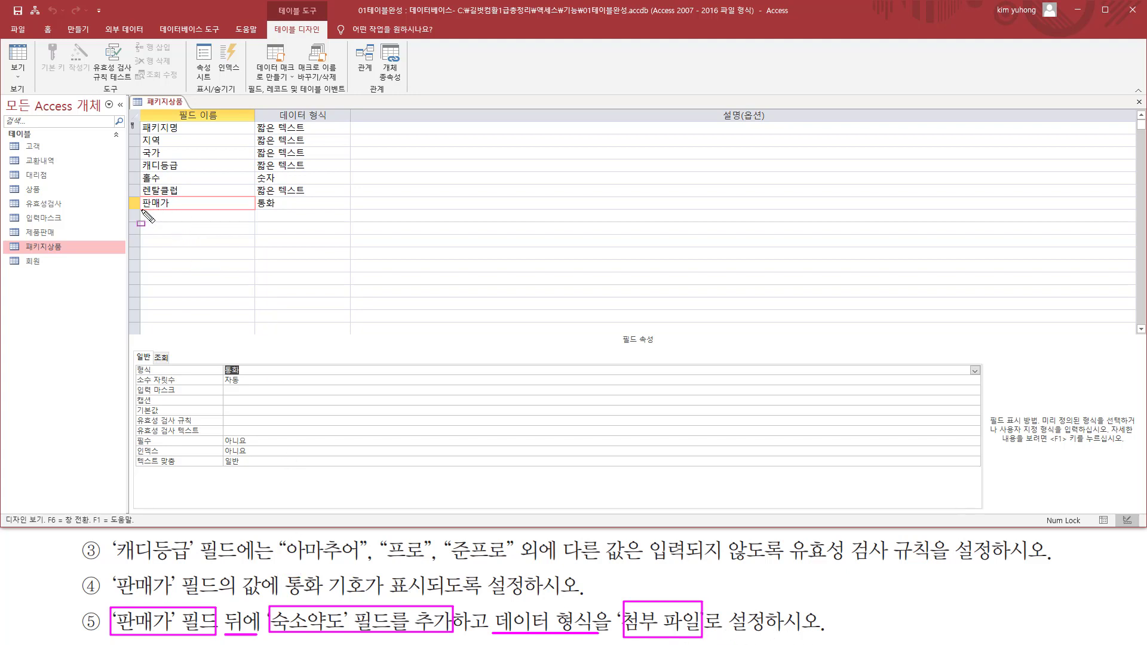
left_click_drag(141, 211, 174, 197)
mouse_move(146, 210)
left_mouse_down()
mouse_move(206, 235)
mouse_move(194, 220)
left_mouse_up()
left_click(178, 216)
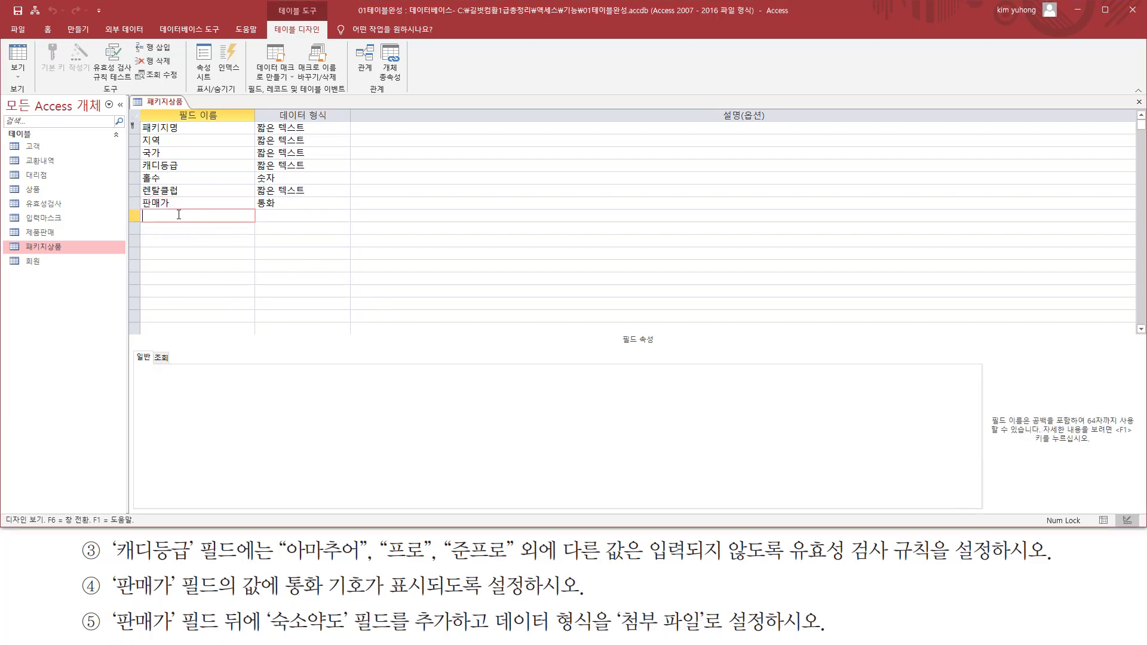
type("ㅅ")
type("소약도")
left_click_drag(502, 634, 702, 635)
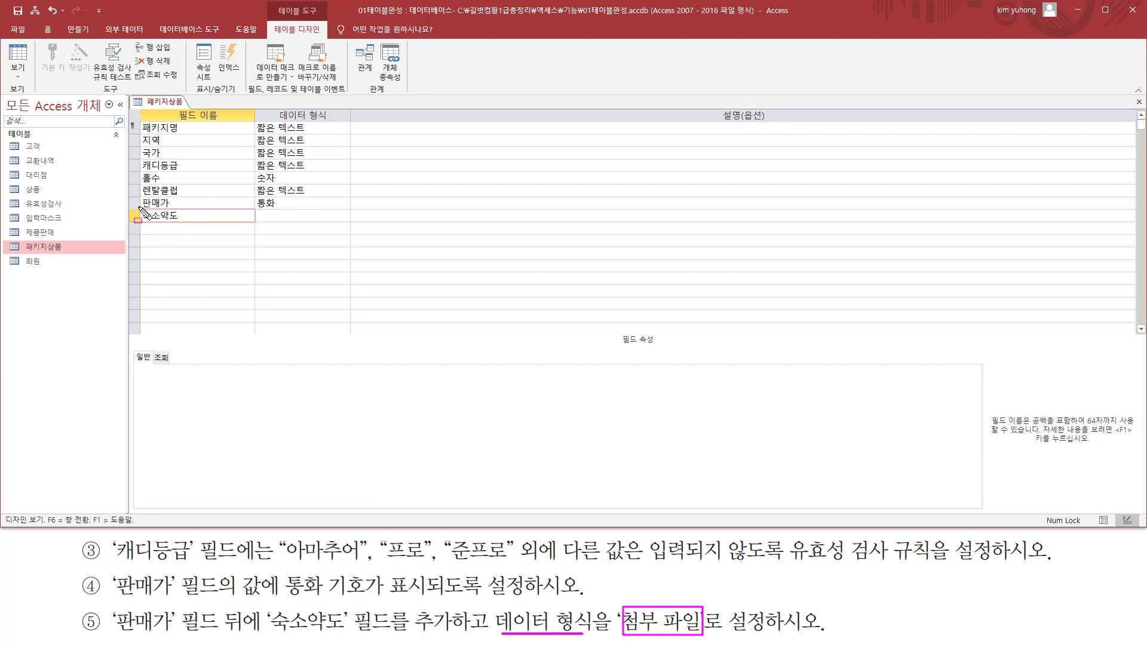
left_click_drag(139, 209, 191, 223)
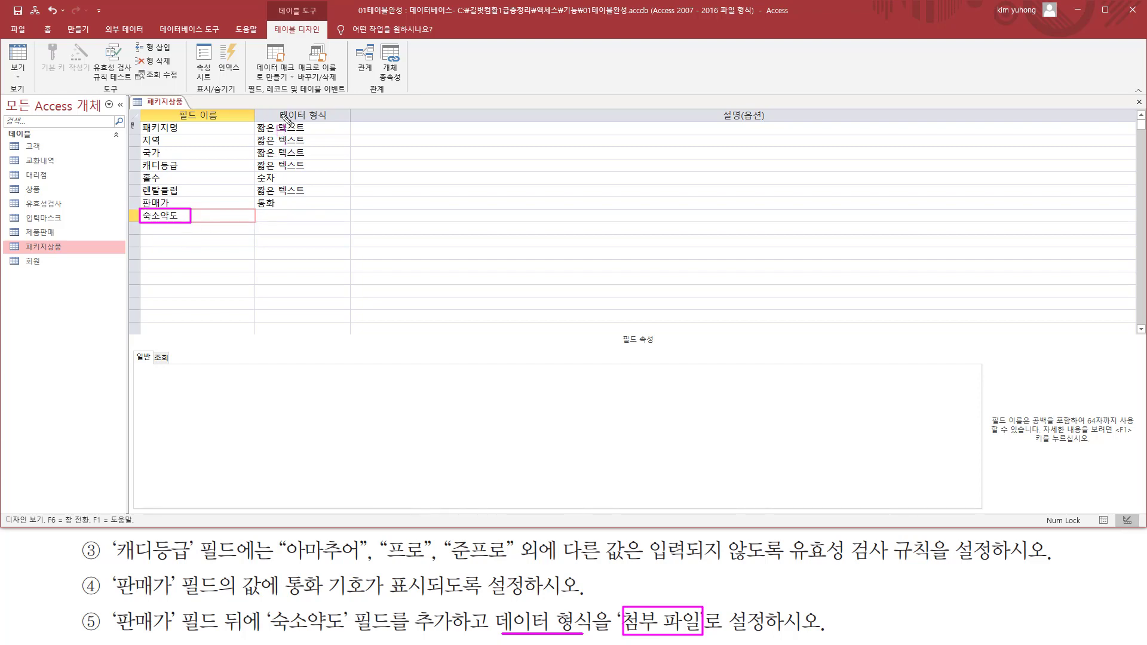
left_click_drag(275, 106, 331, 122)
left_click_drag(259, 209, 311, 223)
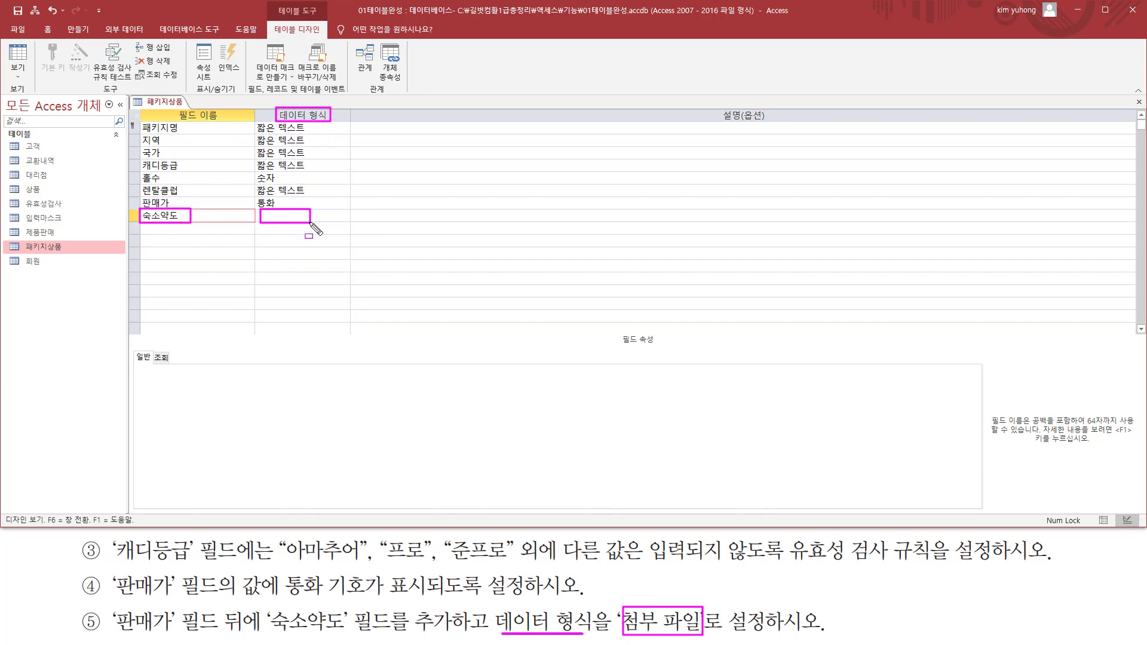
key("Escape")
Step: Set the data type of the 숙소약도 field to 첨부 파일
left_click(315, 217)
left_click(345, 217)
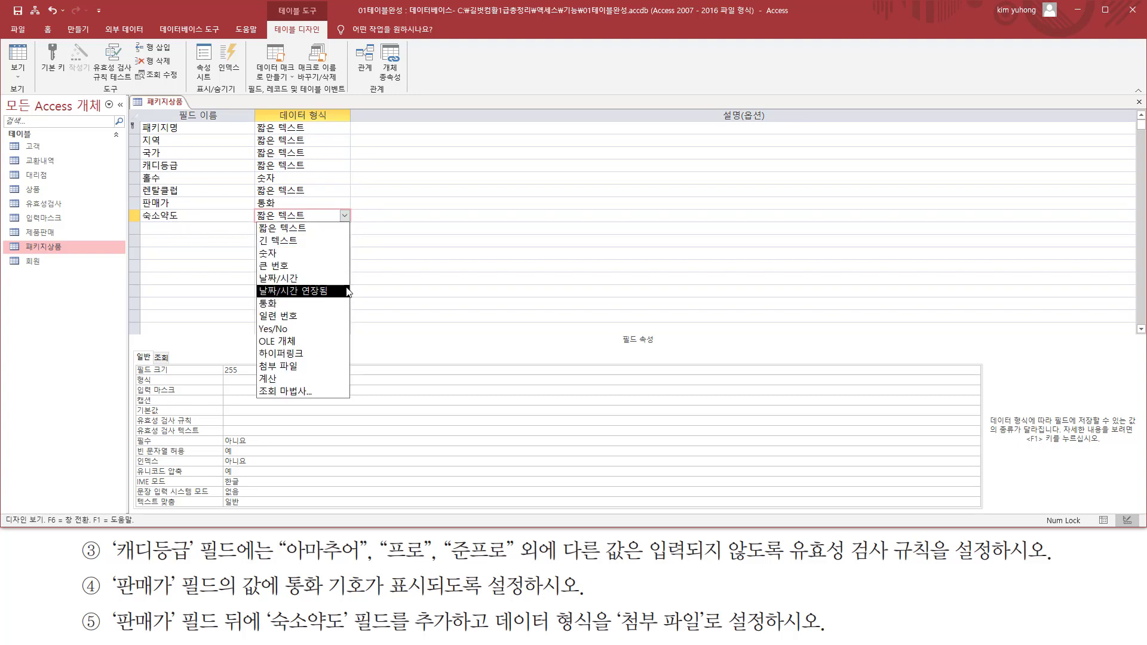
left_click(304, 367)
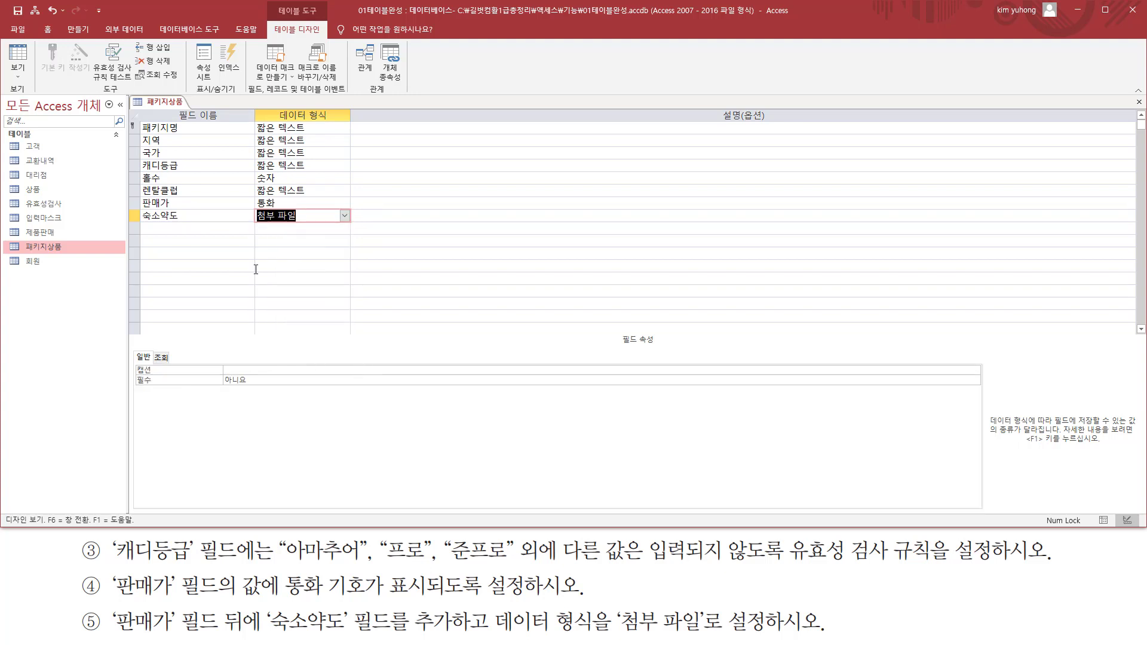
left_click_drag(135, 209, 183, 224)
left_click_drag(184, 223, 353, 224)
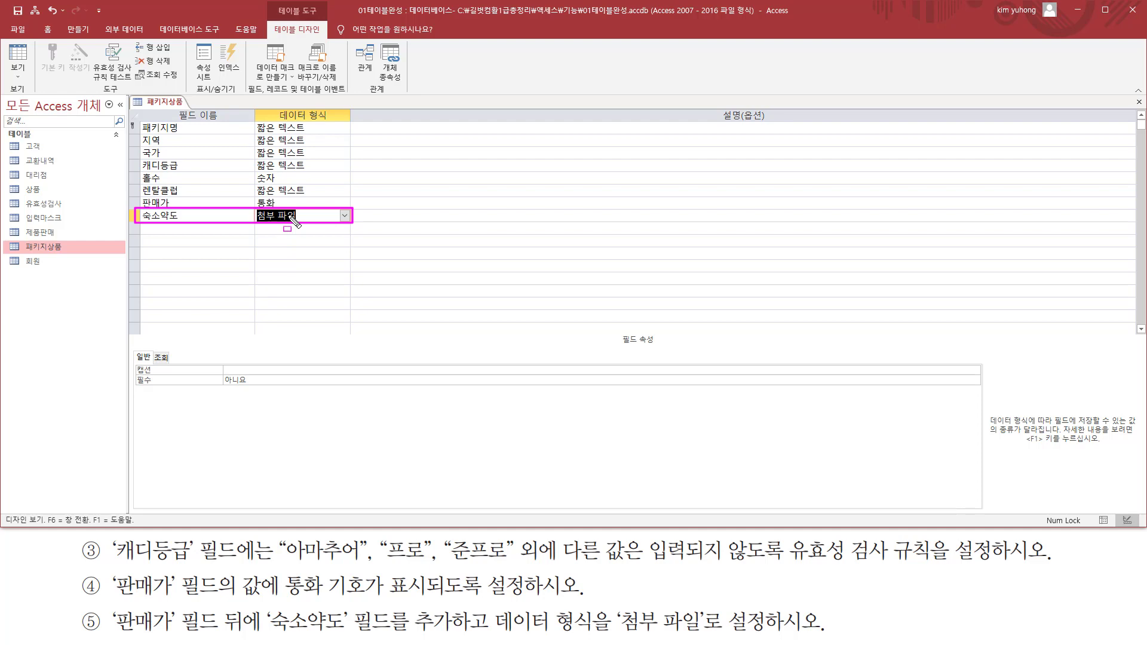
Step: Save the table design and check the attachment column after 판매가 in Datasheet view
left_click(18, 60)
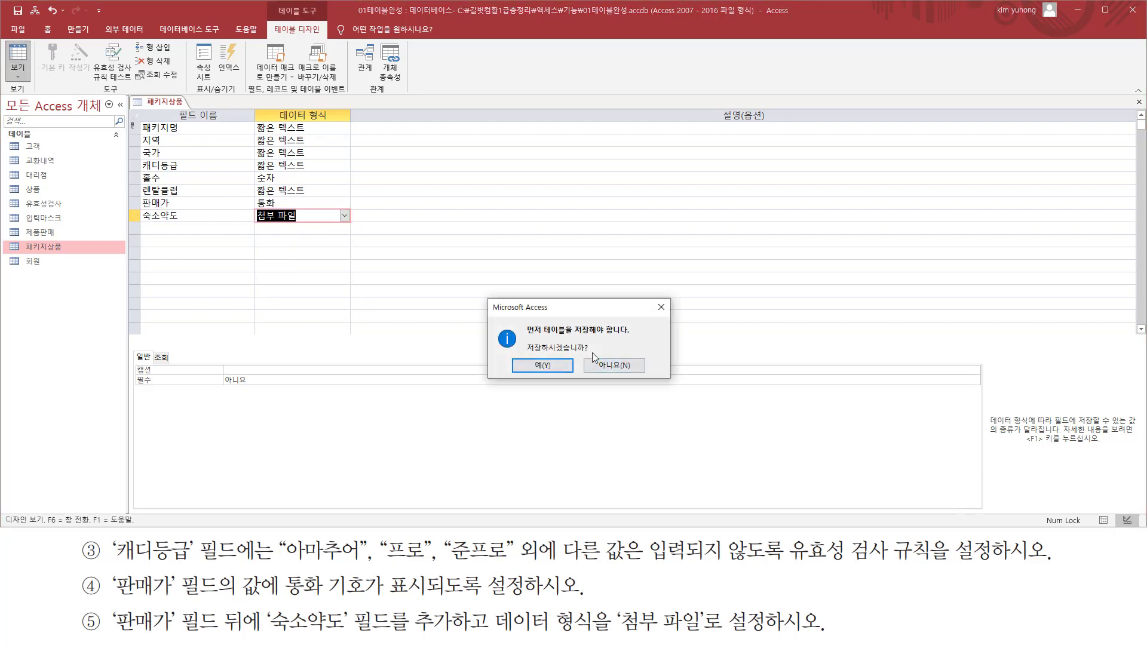
left_click(541, 366)
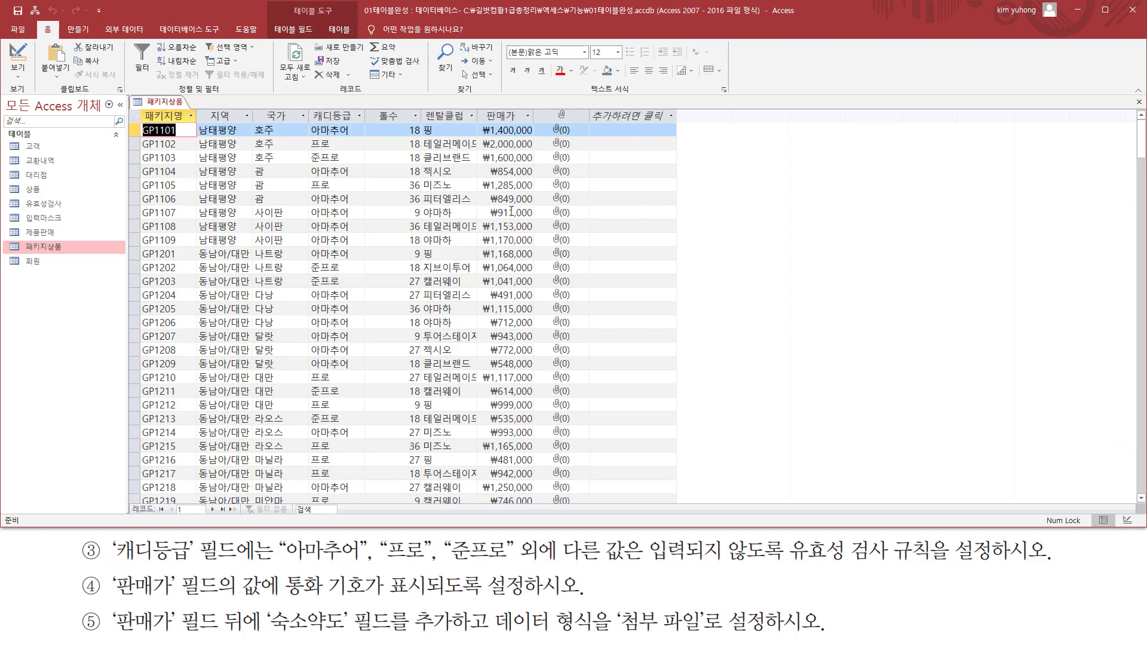
key("ctrl+shift+d")
mouse_move(483, 108)
left_mouse_down()
mouse_move(515, 123)
mouse_move(562, 226)
mouse_move(588, 507)
left_mouse_up()
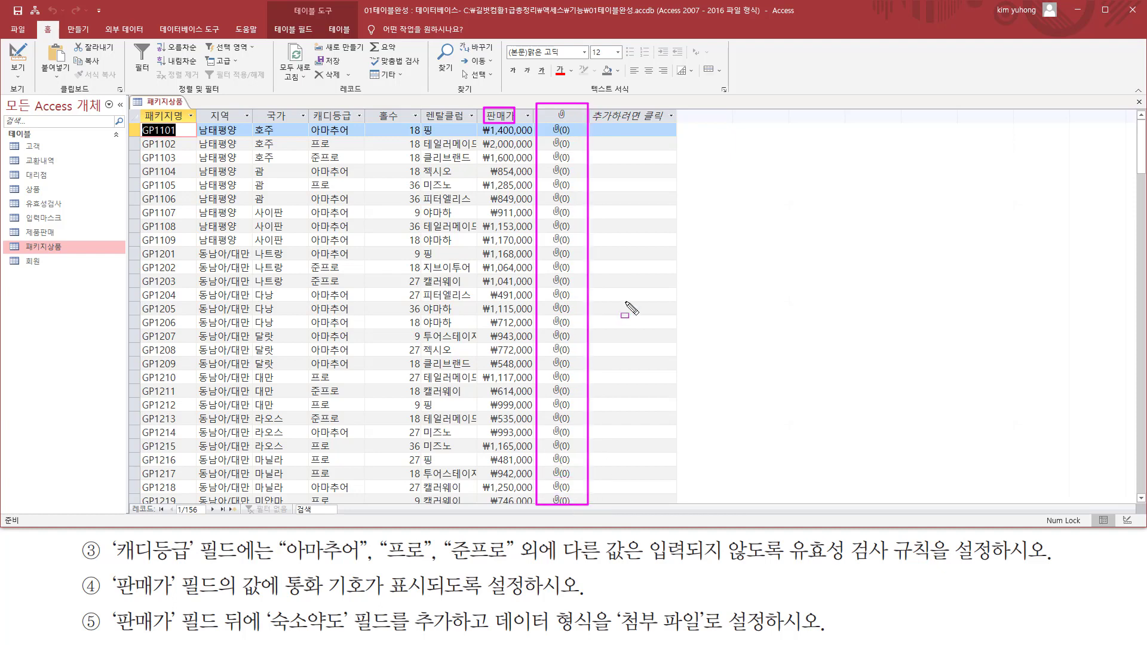
Step: Return the 패키지상품 table to Design view and close it
key("ctrl+shift+d")
left_click(18, 57)
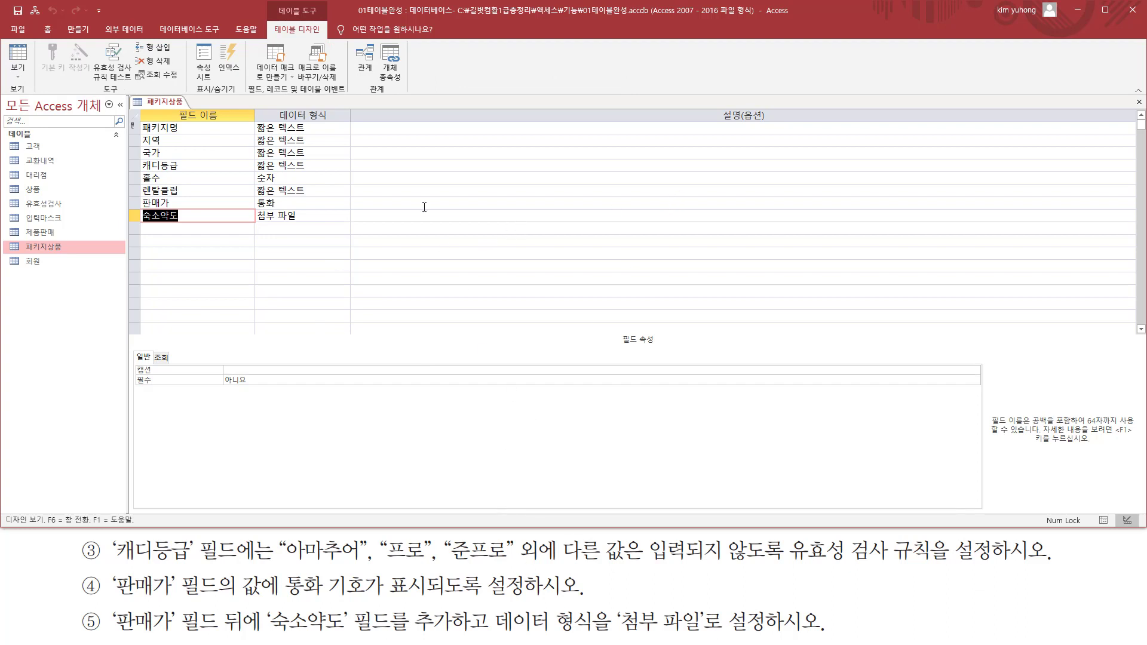
left_click(1139, 101)
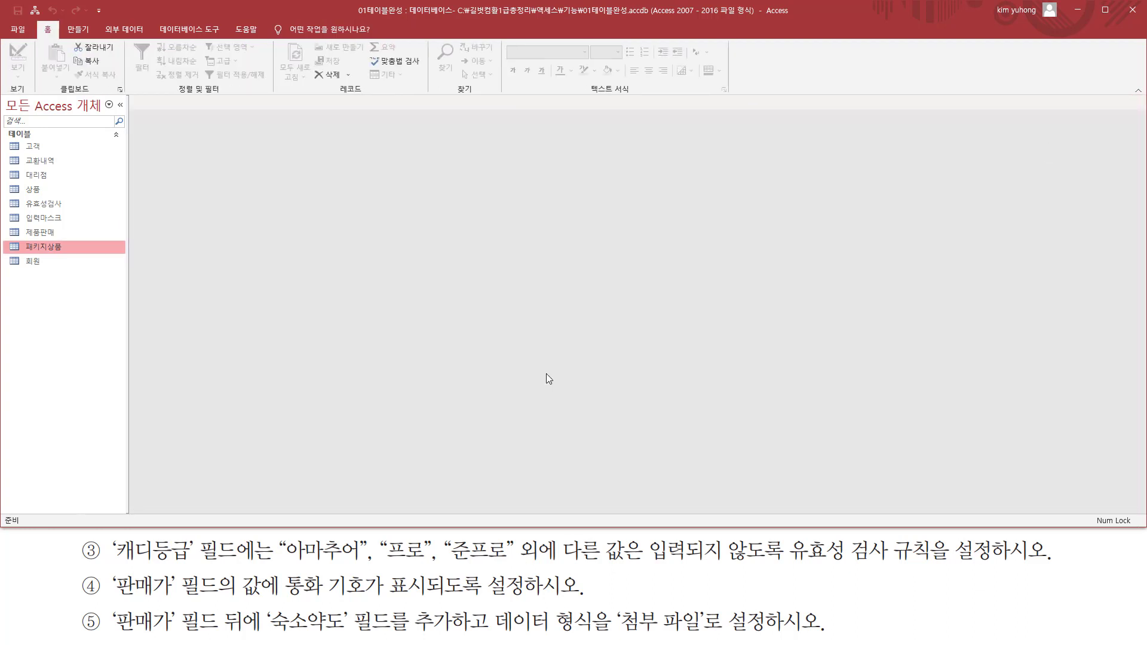